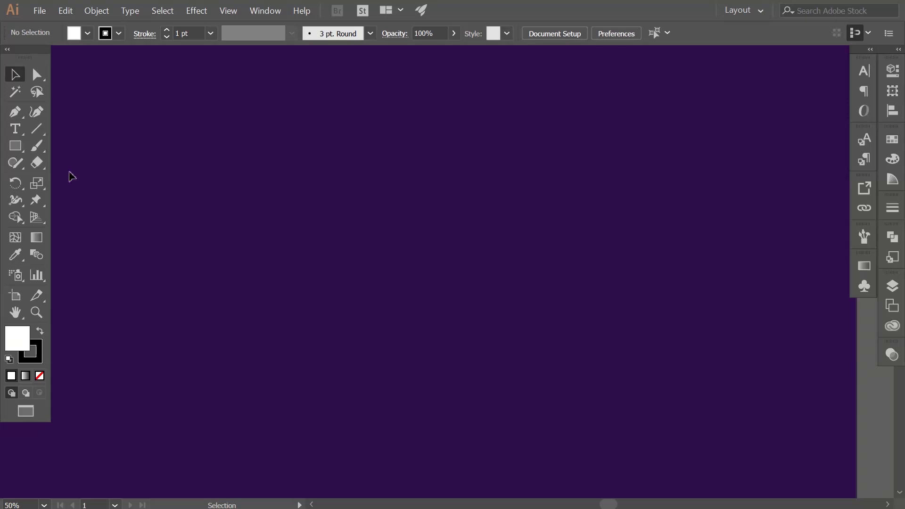
Draw a square at the artboard centre with no fill and a white 5 pt stroke.
{"action": "left_click", "coordinate": [15, 146]}
{"action": "left_click_drag", "start_coordinate": [252, 160], "coordinate": [429, 376]}
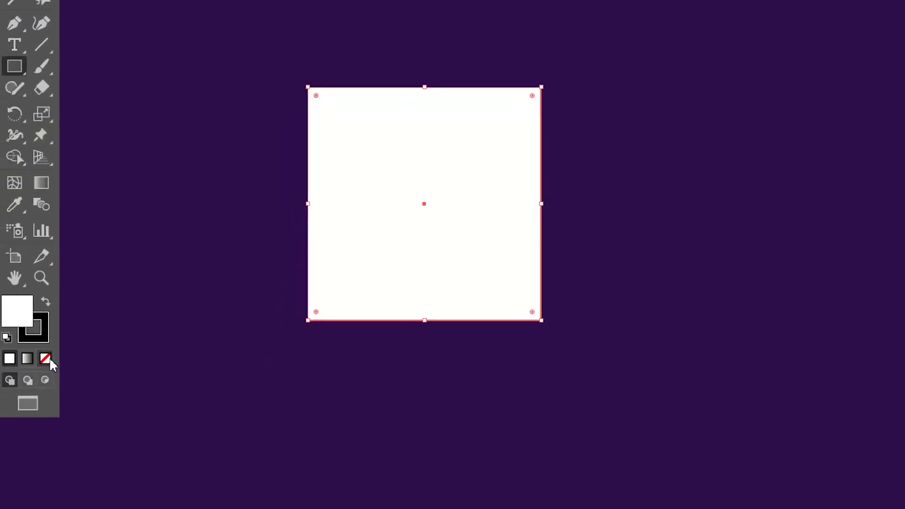
{"action": "key", "text": "shift+x"}
{"action": "left_click", "coordinate": [49, 357]}
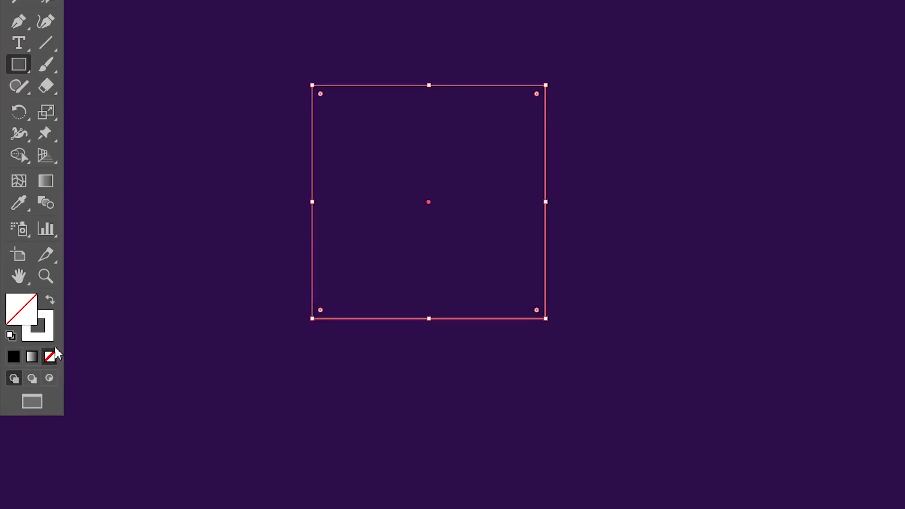
{"action": "left_click", "coordinate": [19, 72]}
{"action": "left_click", "coordinate": [267, 18]}
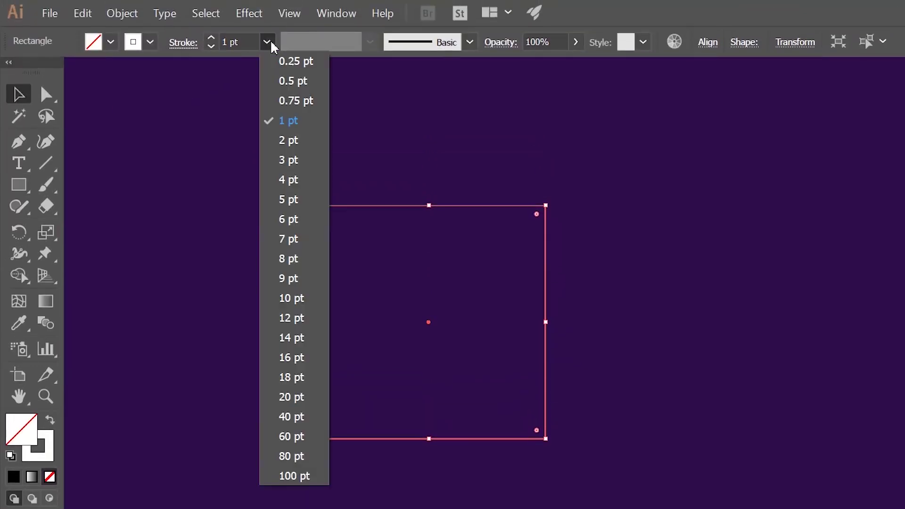
{"action": "left_click", "coordinate": [289, 199]}
{"action": "left_click", "coordinate": [204, 244]}
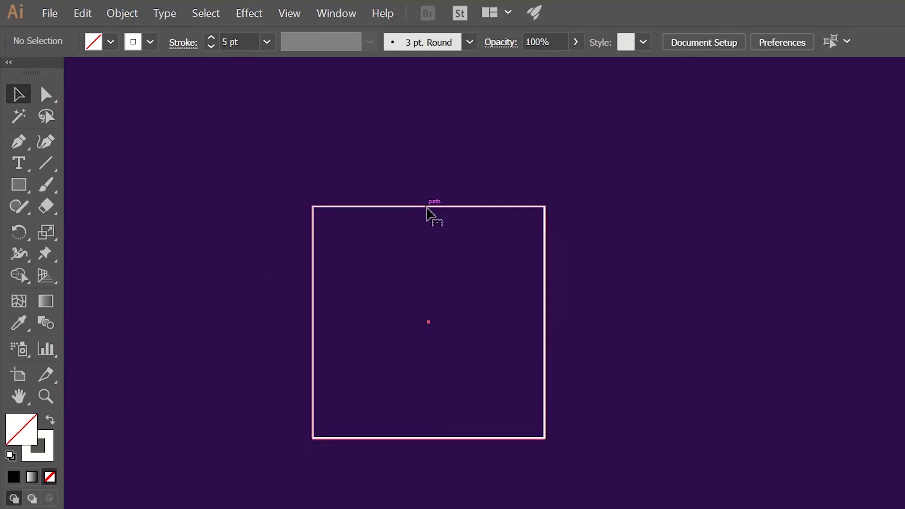
Copy the square and paste it in place exactly over the original.
{"action": "left_click", "coordinate": [430, 207]}
{"action": "left_click", "coordinate": [83, 14]}
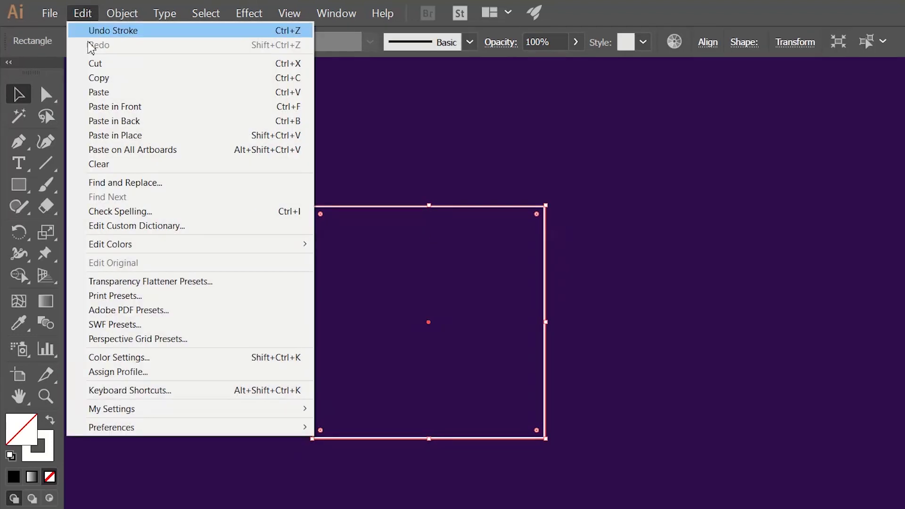
{"action": "left_click", "coordinate": [96, 79]}
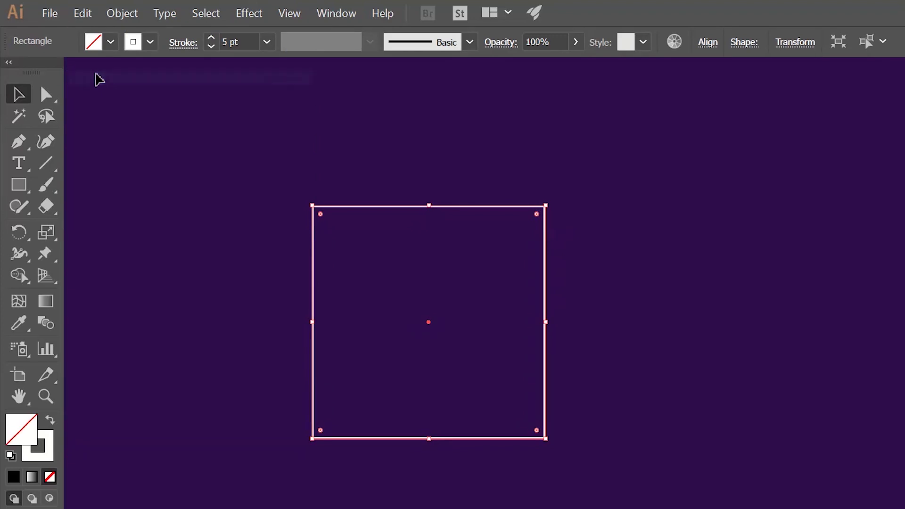
{"action": "left_click", "coordinate": [93, 15]}
{"action": "left_click", "coordinate": [113, 137]}
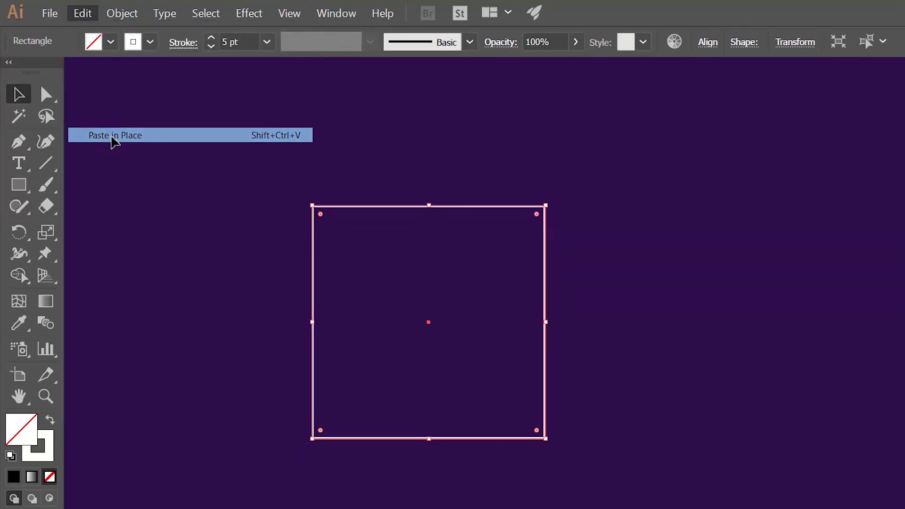
Select the top copy and bring up its Transform size settings.
{"action": "left_click", "coordinate": [338, 296]}
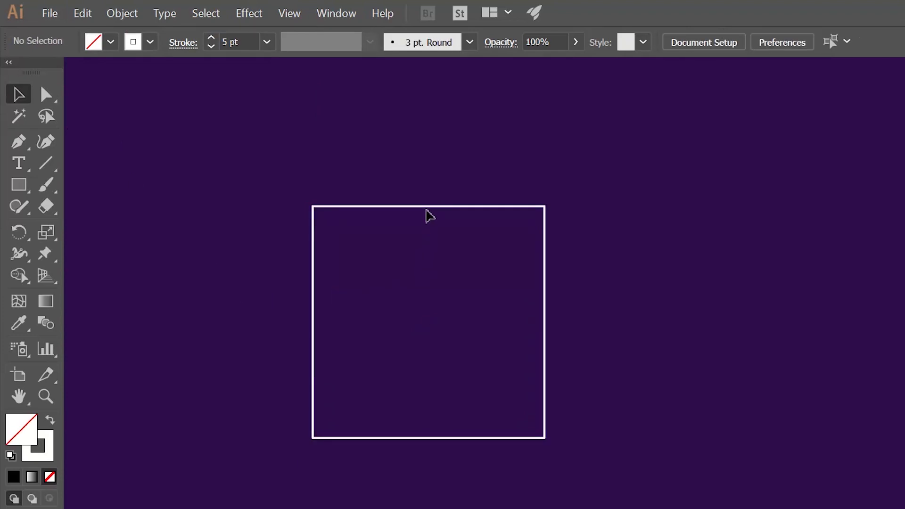
{"action": "left_click", "coordinate": [427, 211]}
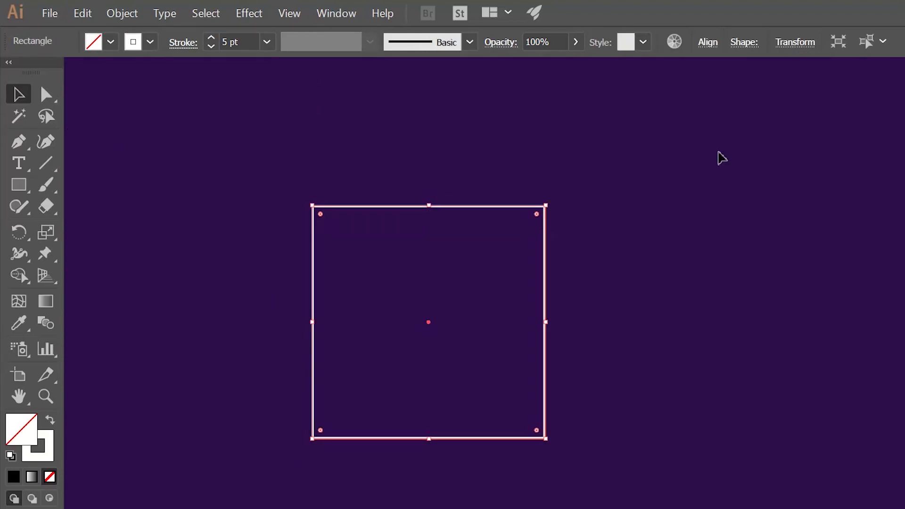
{"action": "left_click", "coordinate": [796, 43]}
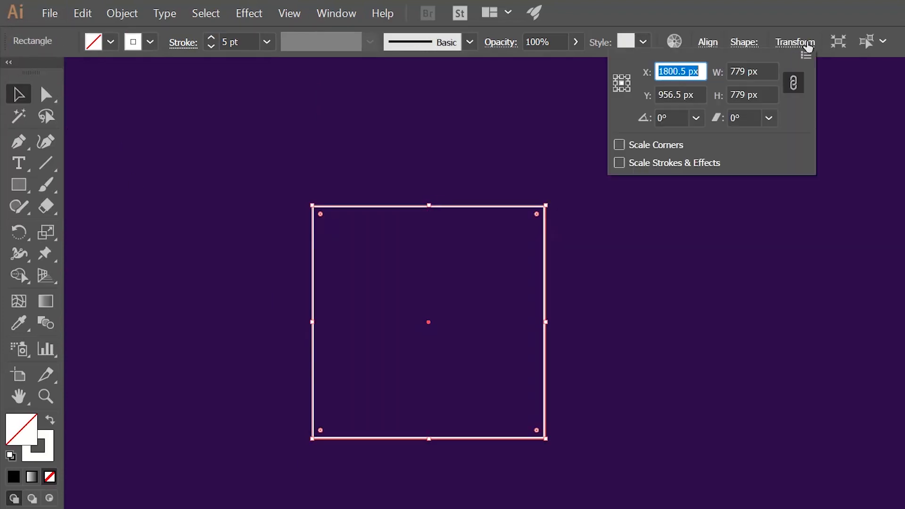
Unlink width and height and multiply the copy's 779 px width by 1.618.
{"action": "left_click", "coordinate": [794, 84]}
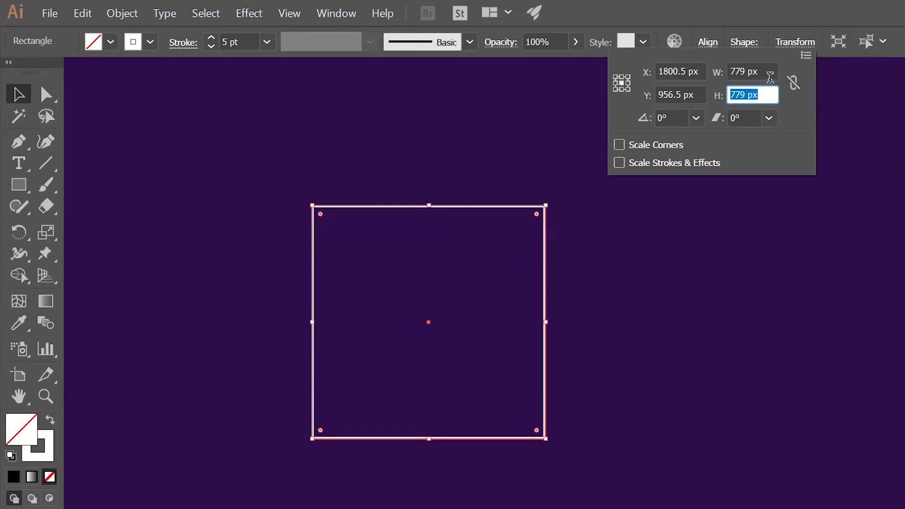
{"action": "key", "text": "shift+Tab"}
{"action": "key", "text": "End"}
{"action": "type", "text": "*1.618"}
{"action": "key", "text": "Return"}
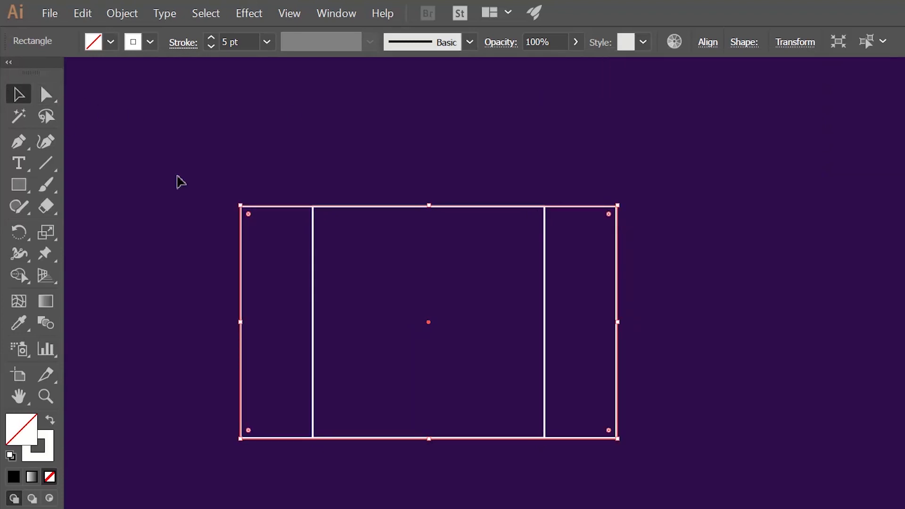
Left-align the square and the wide rectangle, using the wide rectangle as key object.
{"action": "left_click", "coordinate": [701, 324]}
{"action": "left_click", "coordinate": [618, 322]}
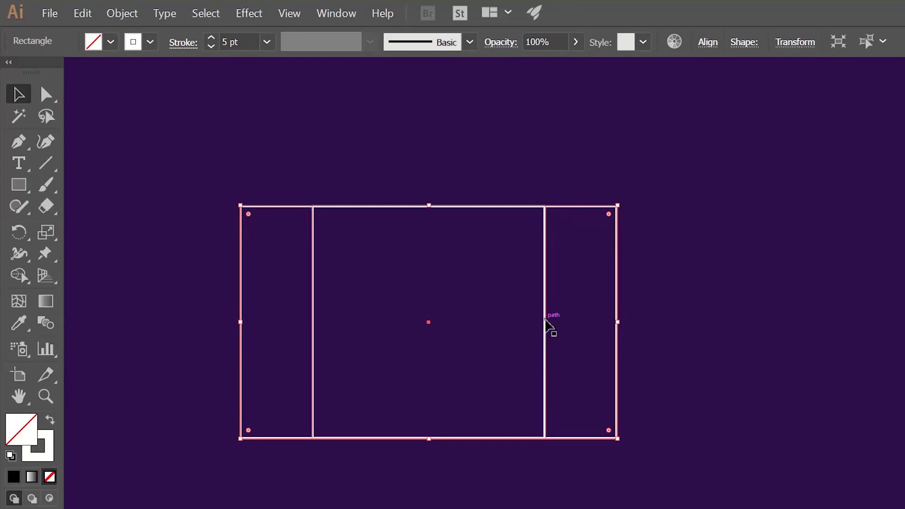
{"action": "left_click", "coordinate": [546, 325], "text": "shift"}
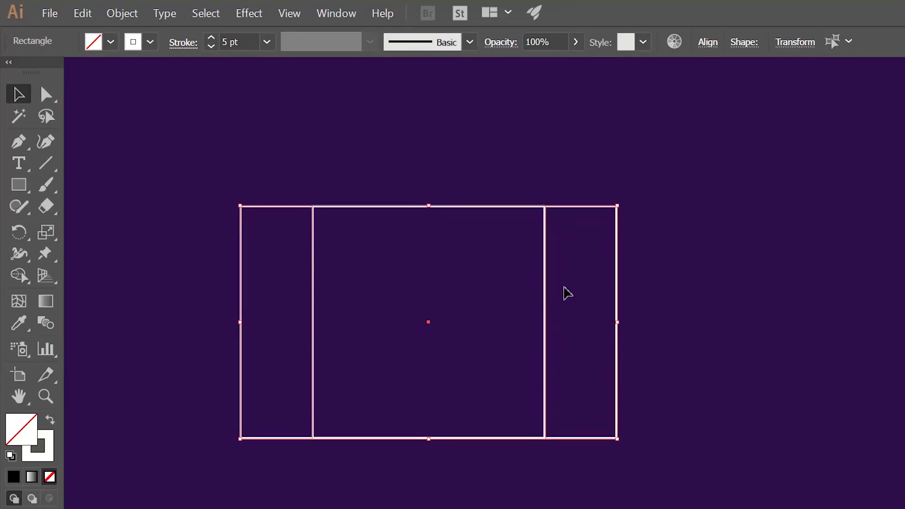
{"action": "left_click", "coordinate": [618, 300]}
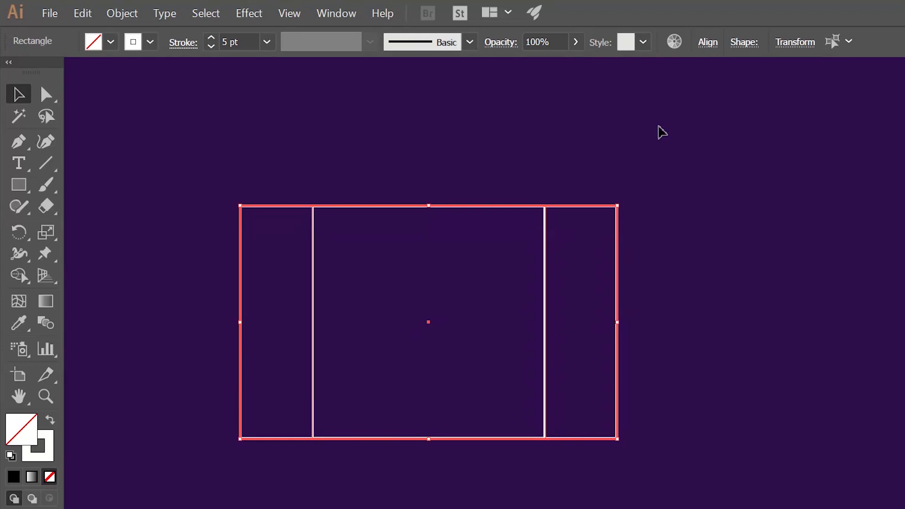
{"action": "left_click", "coordinate": [716, 50]}
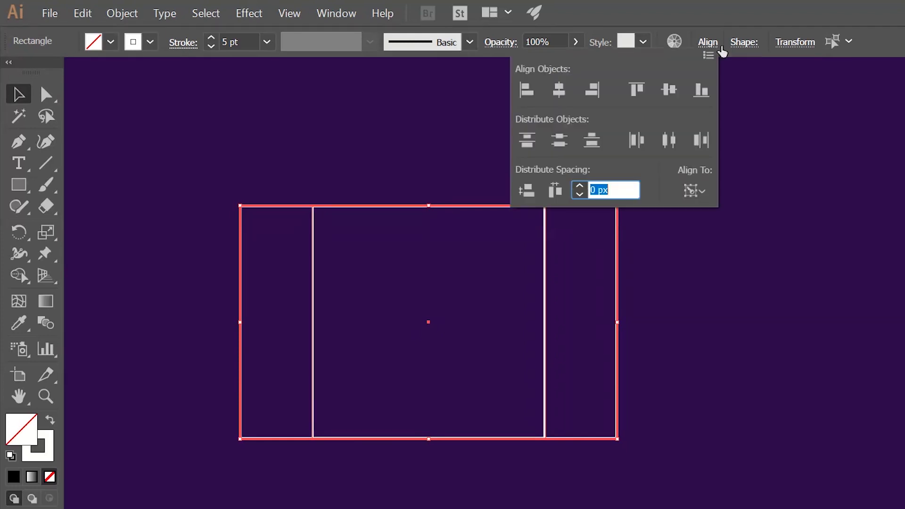
{"action": "left_click", "coordinate": [540, 102]}
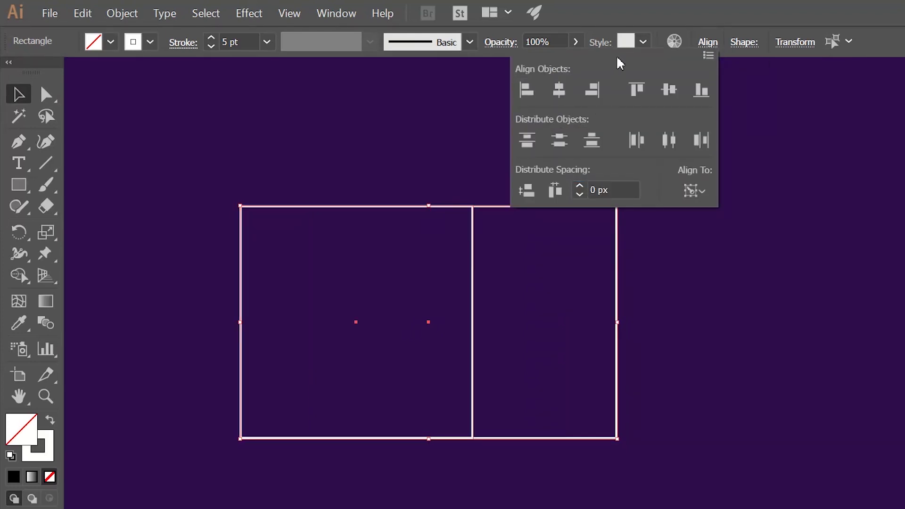
{"action": "left_click", "coordinate": [704, 47]}
{"action": "left_click", "coordinate": [739, 196]}
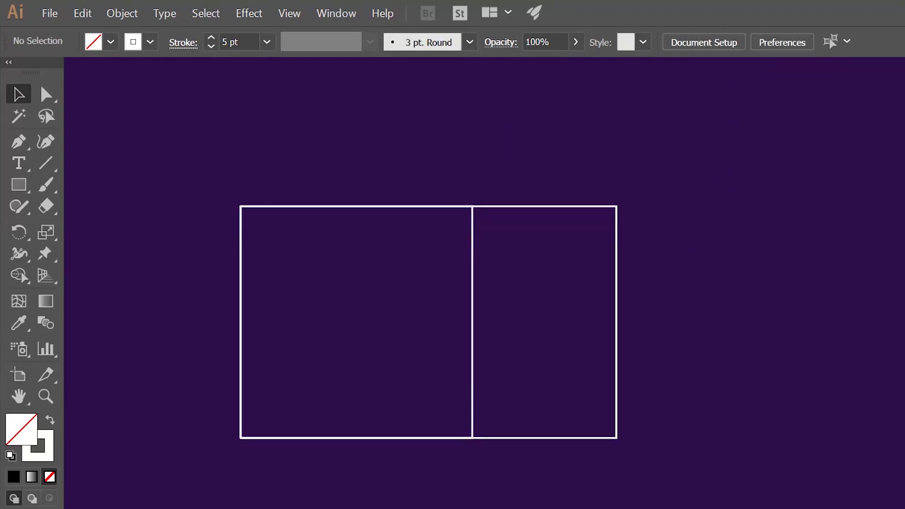
{"action": "left_click", "coordinate": [19, 184]}
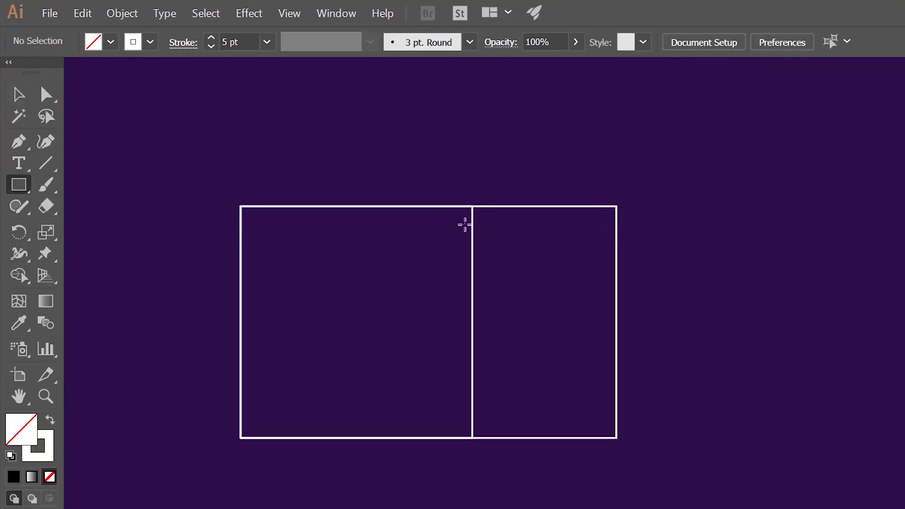
Draw four shrinking squares in the right section: top, lower-right, 128 px lower-left, and smallest gap.
{"action": "mouse_move", "coordinate": [479, 214]}
{"action": "left_mouse_down"}
{"action": "mouse_move", "coordinate": [539, 283]}
{"action": "mouse_move", "coordinate": [623, 349]}
{"action": "left_mouse_up"}
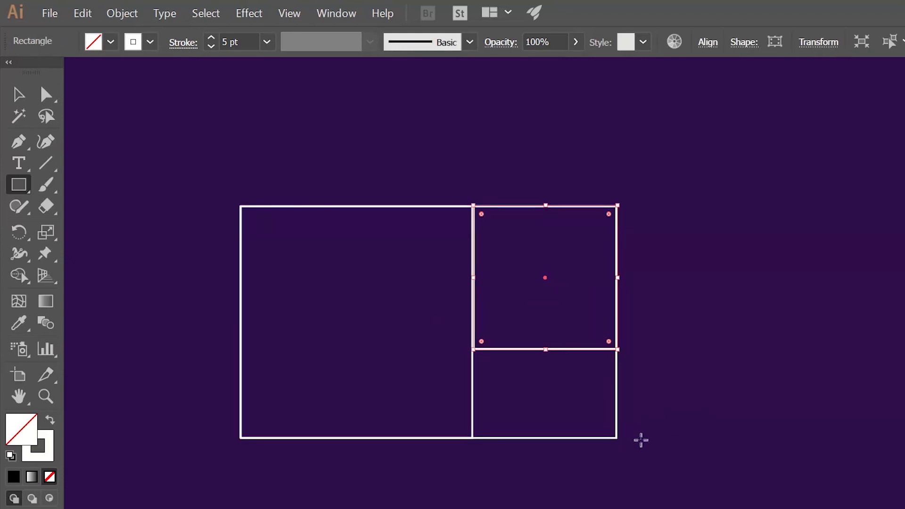
{"action": "left_click_drag", "start_coordinate": [623, 444], "coordinate": [533, 380]}
{"action": "left_click_drag", "start_coordinate": [526, 438], "coordinate": [473, 349]}
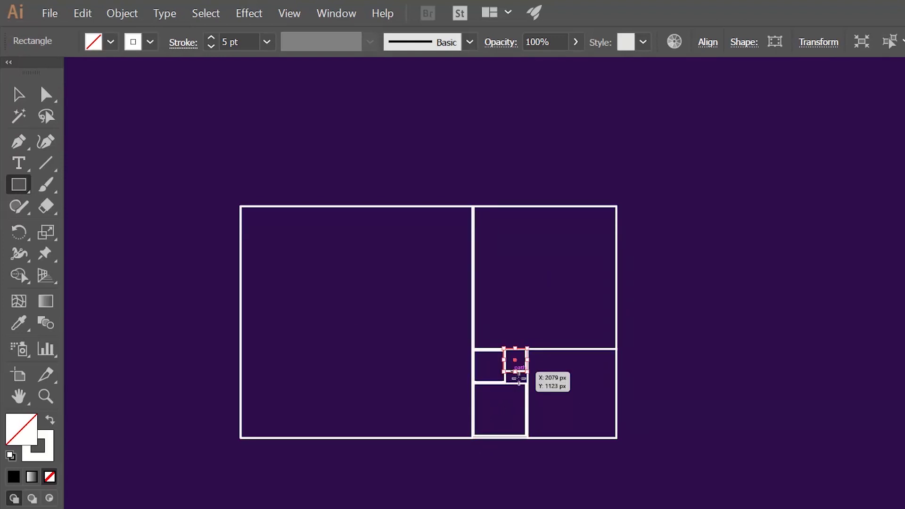
{"action": "left_click_drag", "start_coordinate": [528, 349], "coordinate": [506, 371]}
{"action": "left_click", "coordinate": [11, 95]}
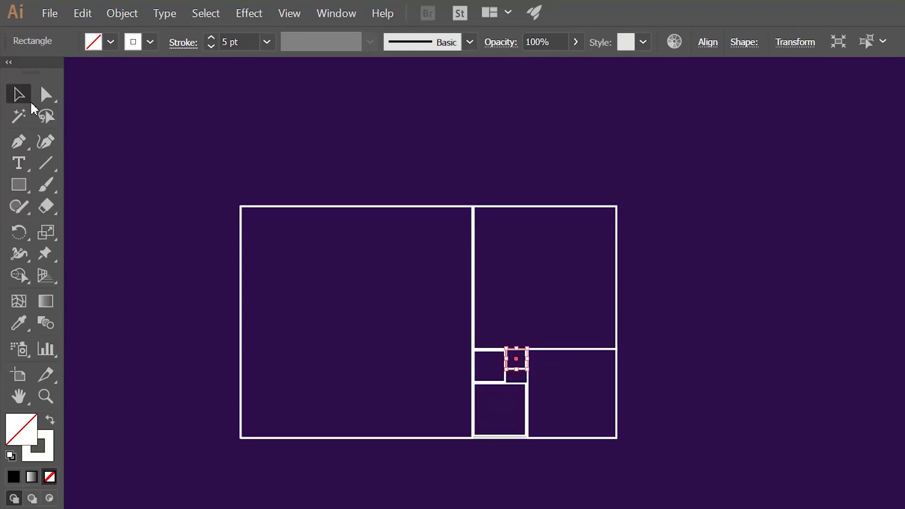
{"action": "left_click", "coordinate": [128, 273]}
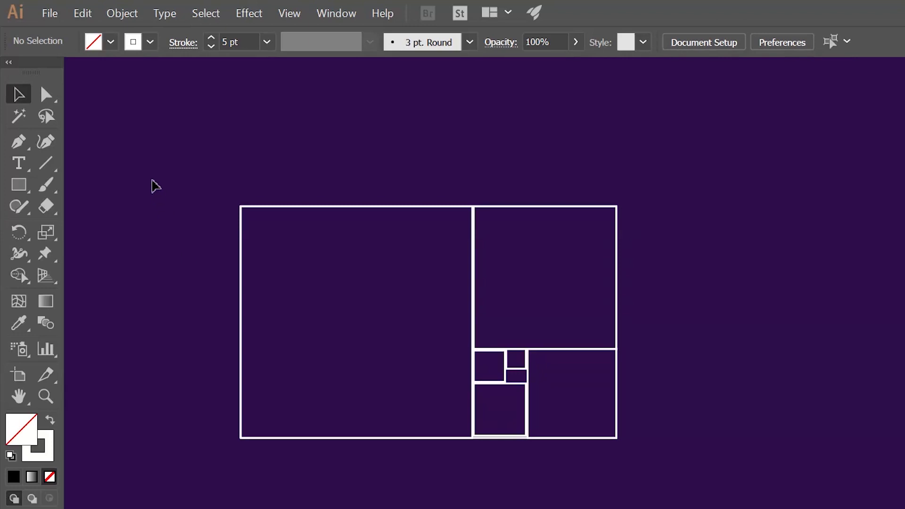
With the Ellipse tool, inscribe circles in the big left, upper-right and lower-right squares.
{"action": "left_click_drag", "start_coordinate": [18, 188], "coordinate": [89, 234]}
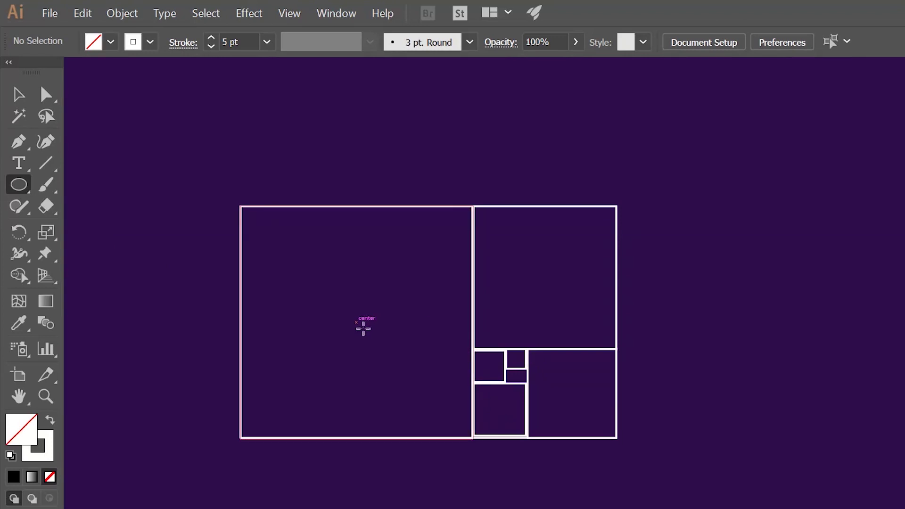
{"action": "left_click_drag", "start_coordinate": [356, 323], "coordinate": [246, 256]}
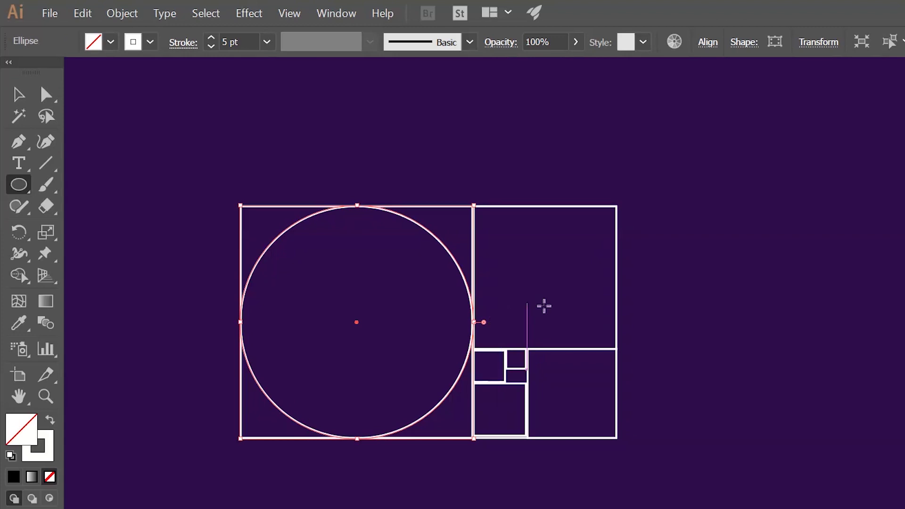
{"action": "left_click_drag", "start_coordinate": [551, 282], "coordinate": [479, 226]}
{"action": "mouse_move", "coordinate": [571, 393]}
{"action": "left_mouse_down"}
{"action": "mouse_move", "coordinate": [579, 396]}
{"action": "mouse_move", "coordinate": [527, 349]}
{"action": "left_mouse_up"}
Inscribe centre-drawn circles in the lower-left square and the smallest 60 px cell.
{"action": "key", "text": "alt"}
{"action": "left_click_drag", "start_coordinate": [500, 410], "coordinate": [480, 361]}
{"action": "key", "text": "alt"}
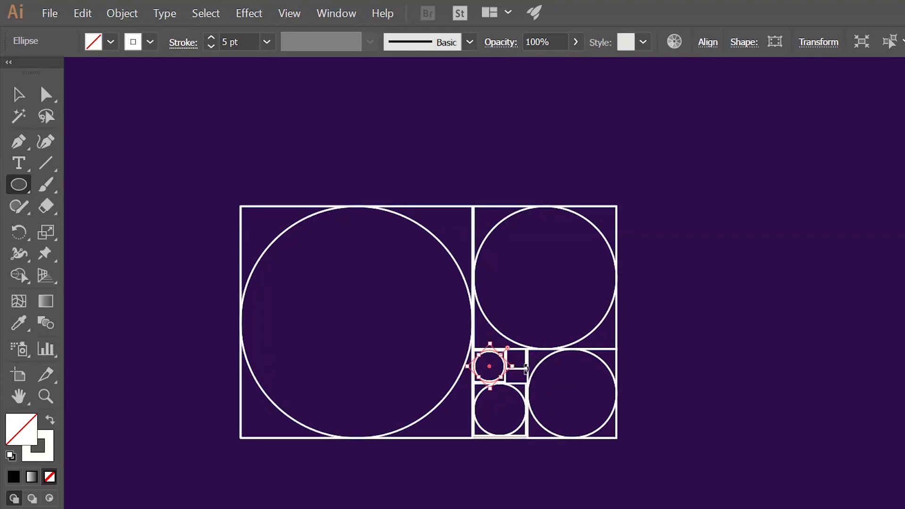
{"action": "key", "text": "ctrl+shift+a"}
{"action": "left_click_drag", "start_coordinate": [516, 359], "coordinate": [526, 368]}
{"action": "left_click", "coordinate": [23, 98]}
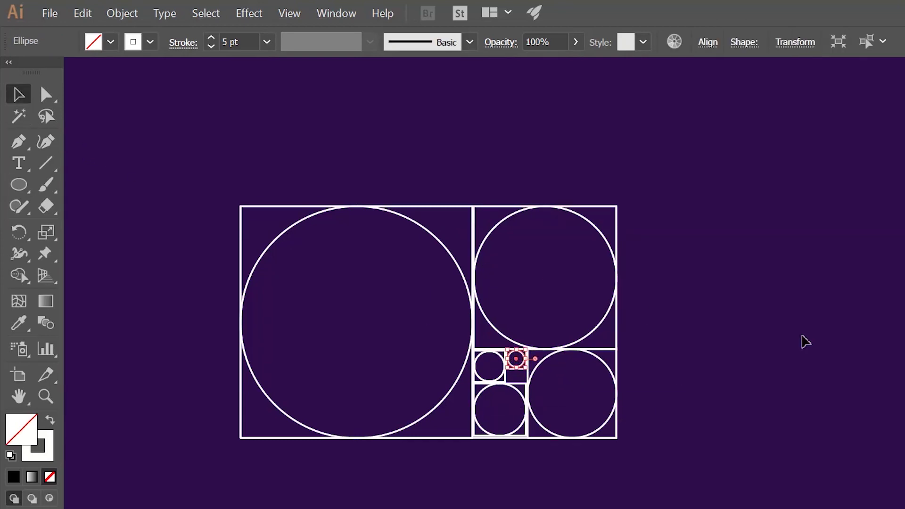
{"action": "left_click", "coordinate": [805, 342]}
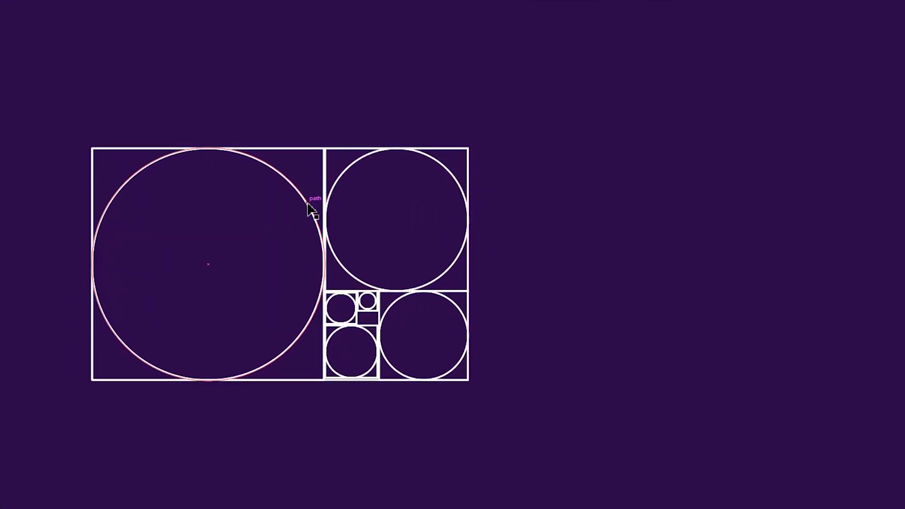
Move the large circle right and place the upper-right, lower-right and lower-left circles inside it.
{"action": "left_click_drag", "start_coordinate": [311, 207], "coordinate": [832, 118]}
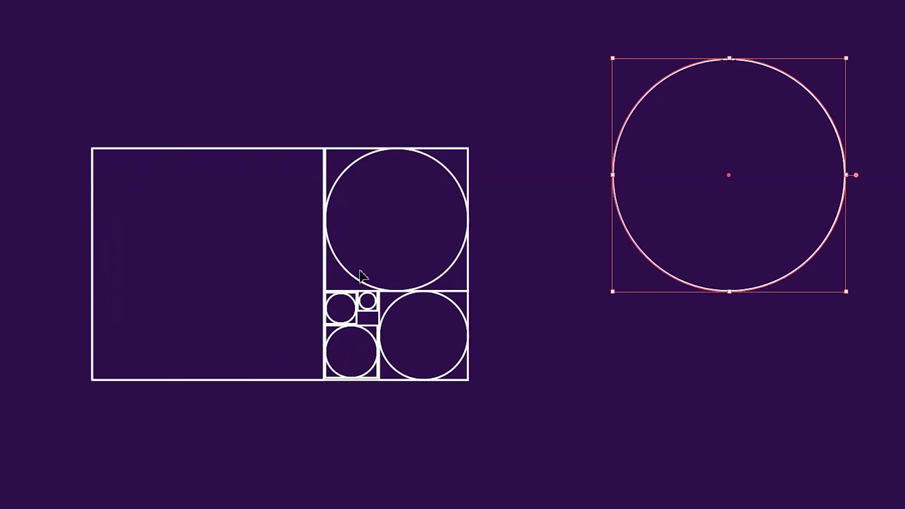
{"action": "left_click_drag", "start_coordinate": [359, 282], "coordinate": [688, 193]}
{"action": "left_click_drag", "start_coordinate": [460, 370], "coordinate": [765, 285]}
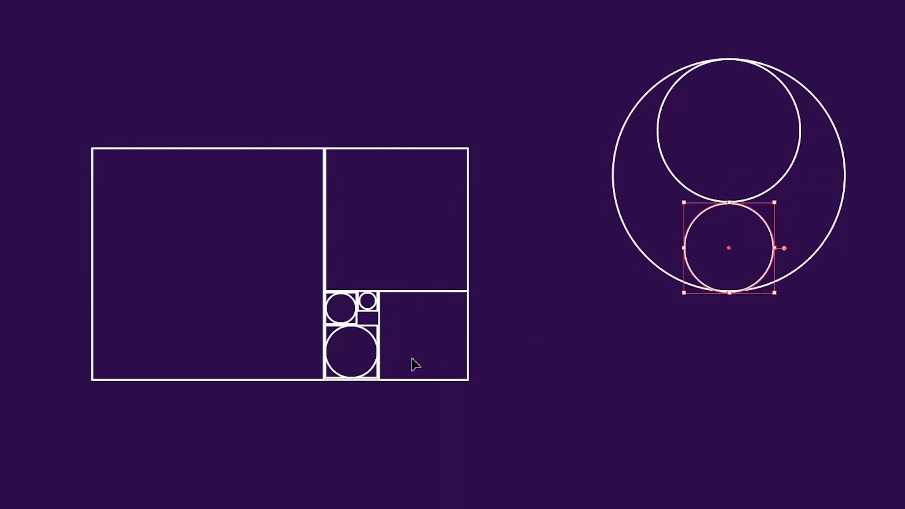
{"action": "left_click_drag", "start_coordinate": [377, 346], "coordinate": [752, 262]}
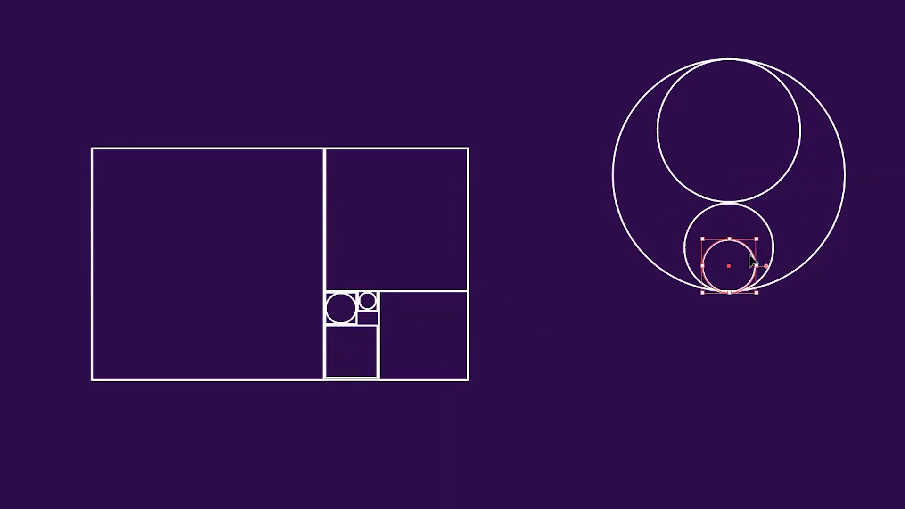
Stack the smallest circles at the big circle's bottom and make the outer circle the key object.
{"action": "left_click_drag", "start_coordinate": [355, 314], "coordinate": [742, 291]}
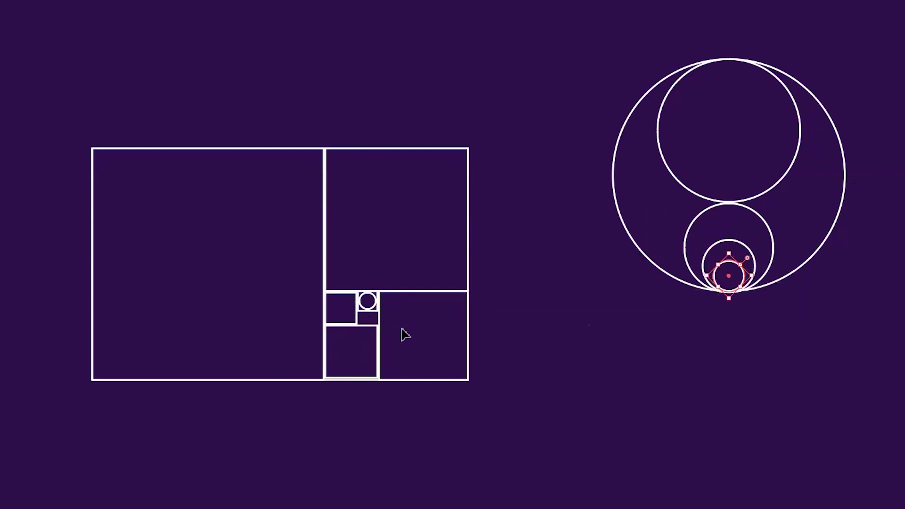
{"action": "left_click_drag", "start_coordinate": [374, 309], "coordinate": [738, 294]}
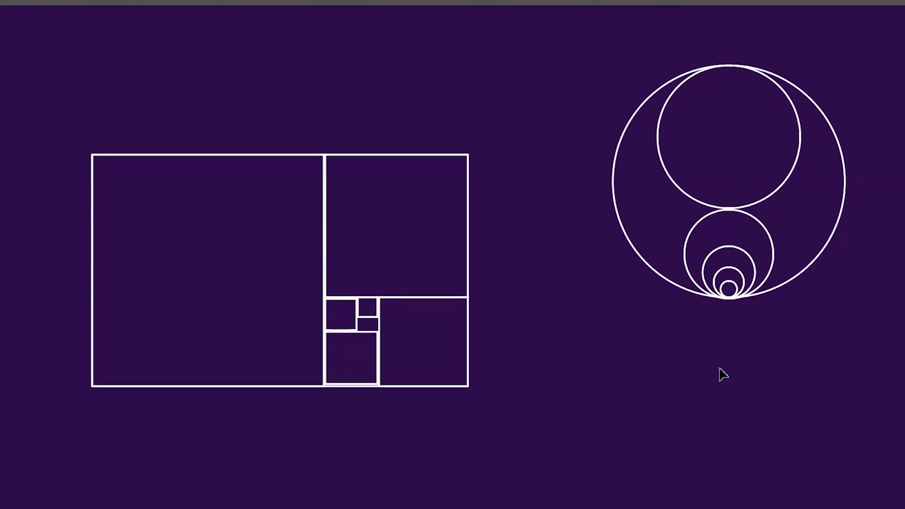
{"action": "left_click_drag", "start_coordinate": [557, 48], "coordinate": [883, 358]}
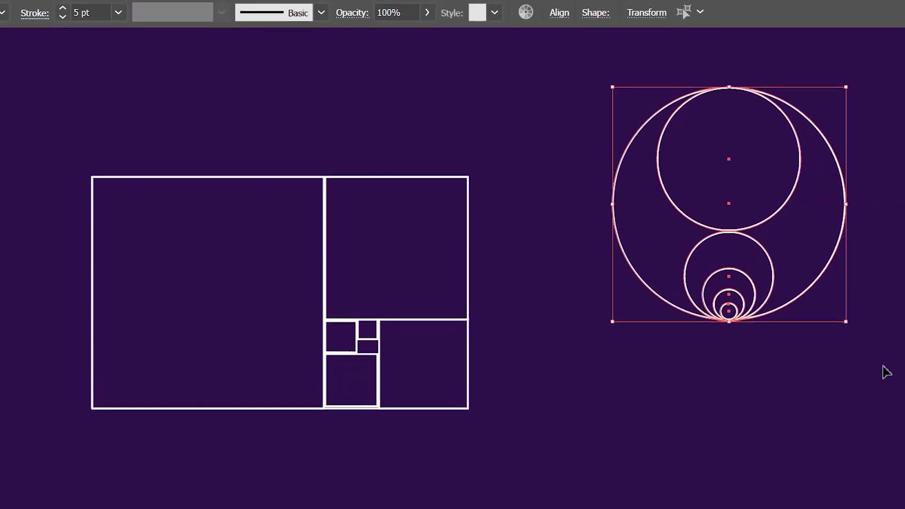
{"action": "left_click", "coordinate": [827, 268]}
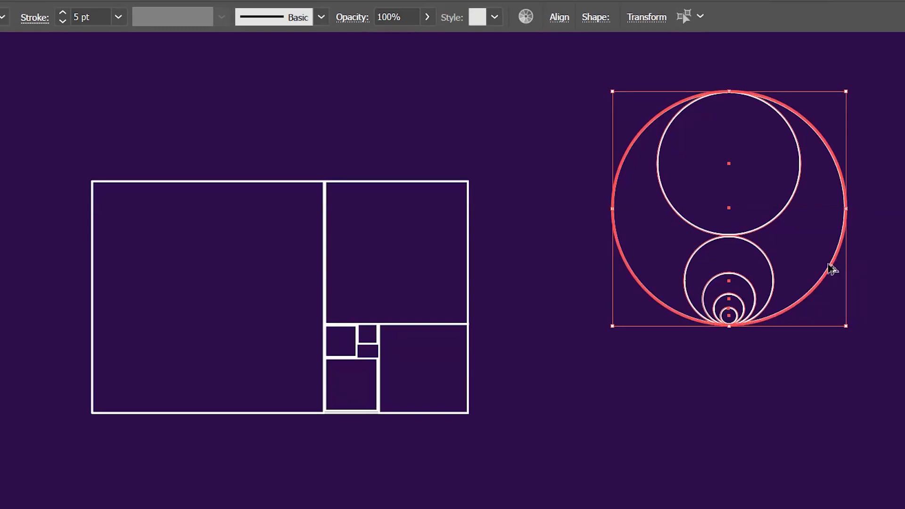
{"action": "left_click", "coordinate": [562, 19]}
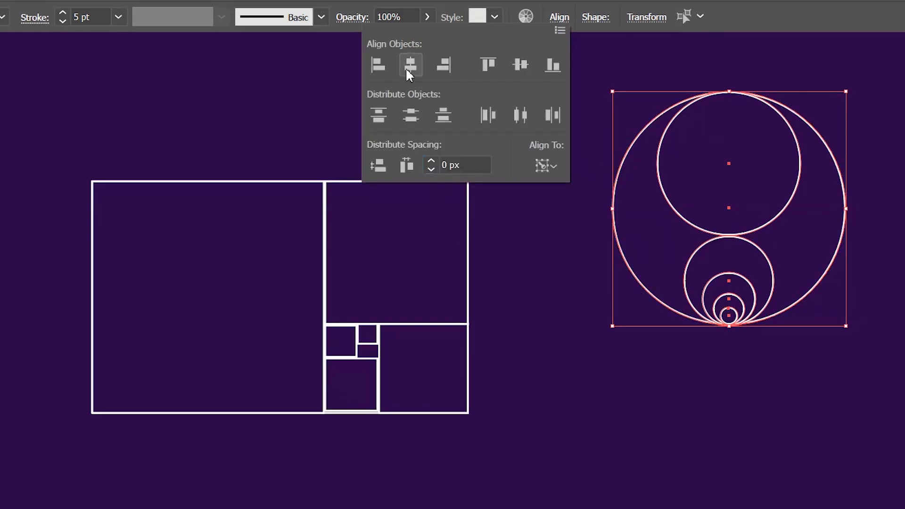
Centre all circles on the outer circle and move the concentric set into the large left square.
{"action": "left_click", "coordinate": [520, 64]}
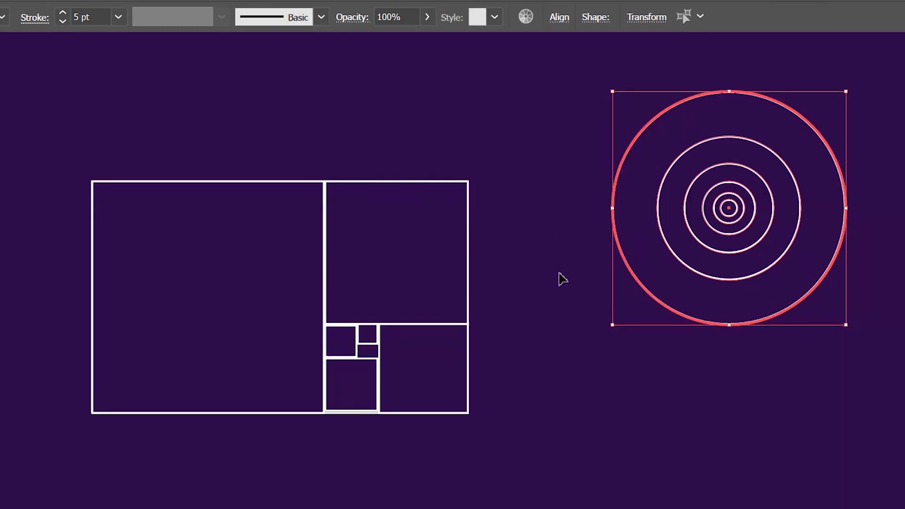
{"action": "left_click", "coordinate": [868, 377]}
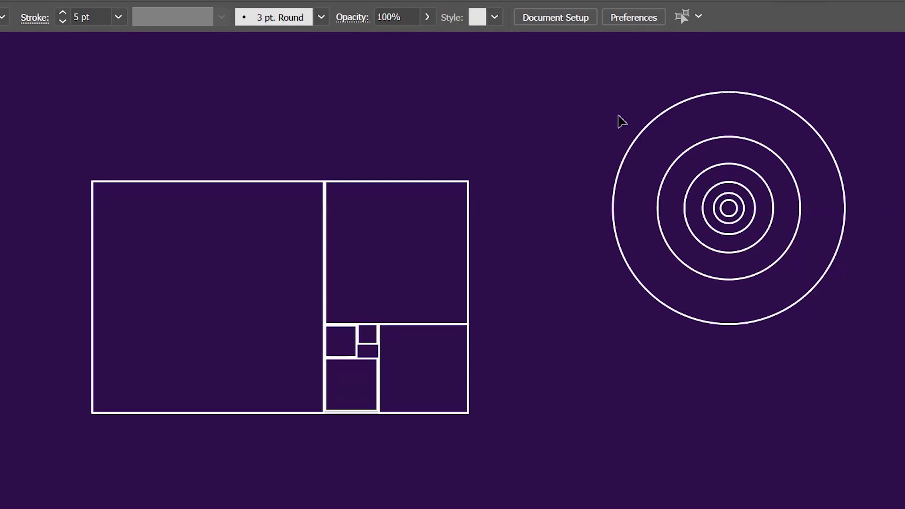
{"action": "left_click_drag", "start_coordinate": [597, 92], "coordinate": [818, 283]}
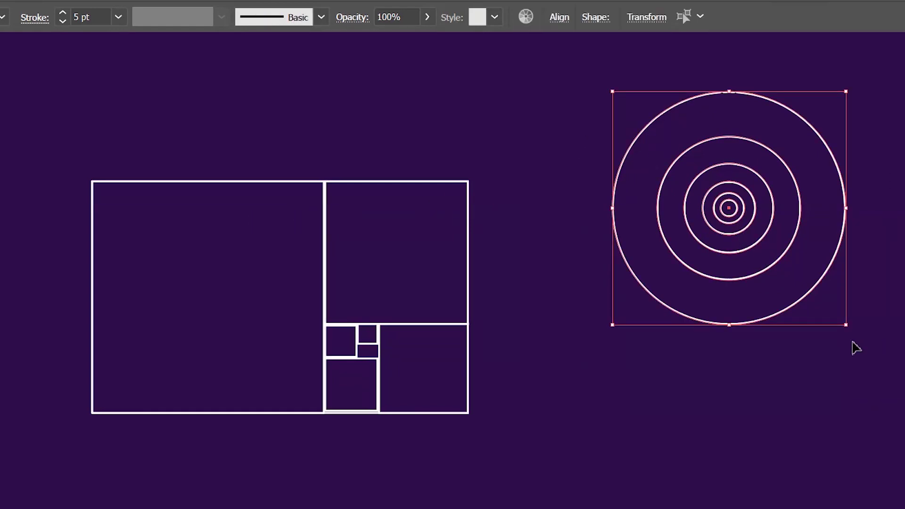
{"action": "left_click_drag", "start_coordinate": [753, 330], "coordinate": [233, 418]}
{"action": "left_click", "coordinate": [655, 389]}
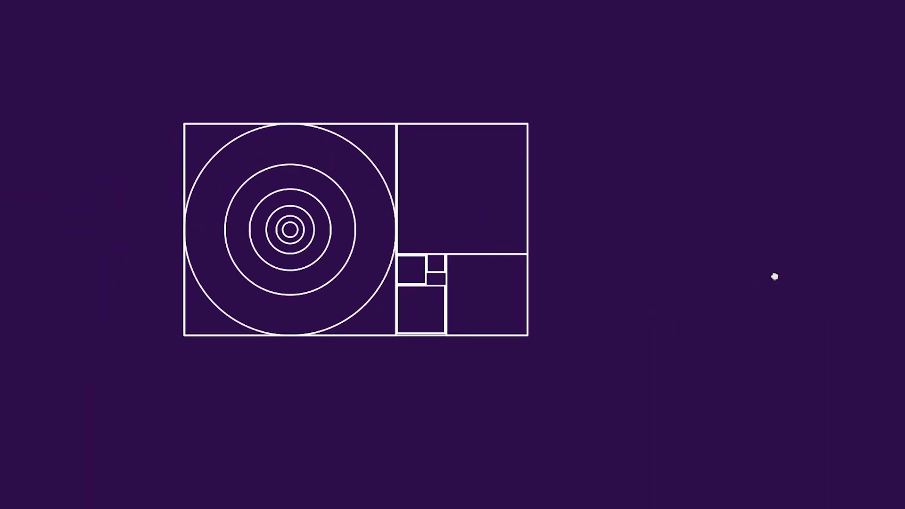
Shift the entire drawing to the upper right and drag a copy of the outer circle left.
{"action": "key", "text": "ctrl+a"}
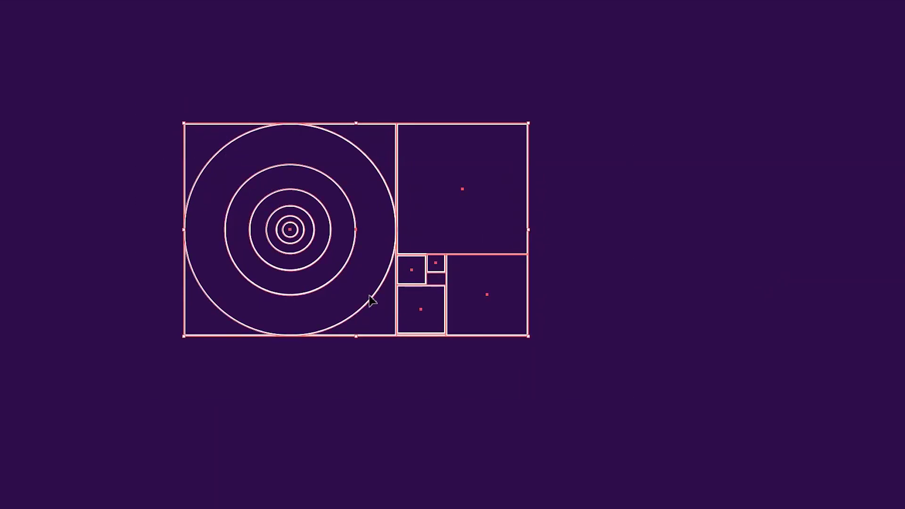
{"action": "left_click_drag", "start_coordinate": [375, 301], "coordinate": [734, 247]}
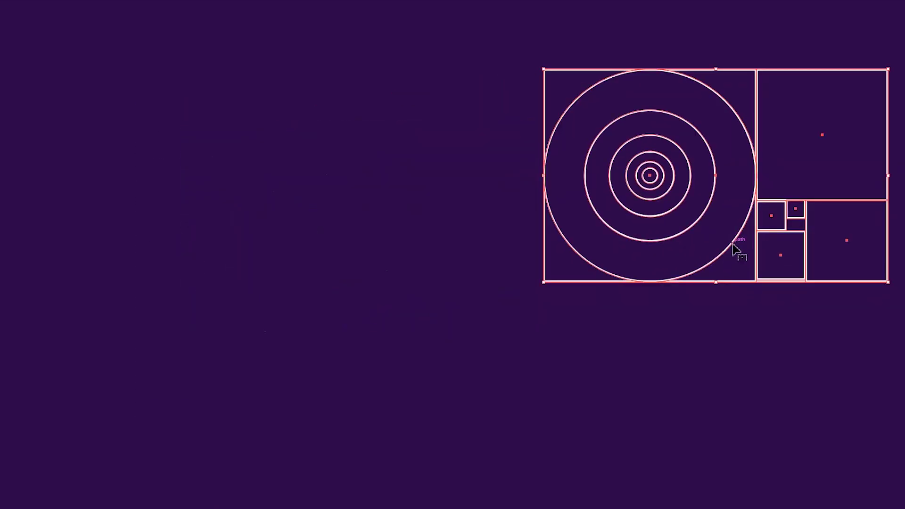
{"action": "key", "text": "ctrl+shift+a"}
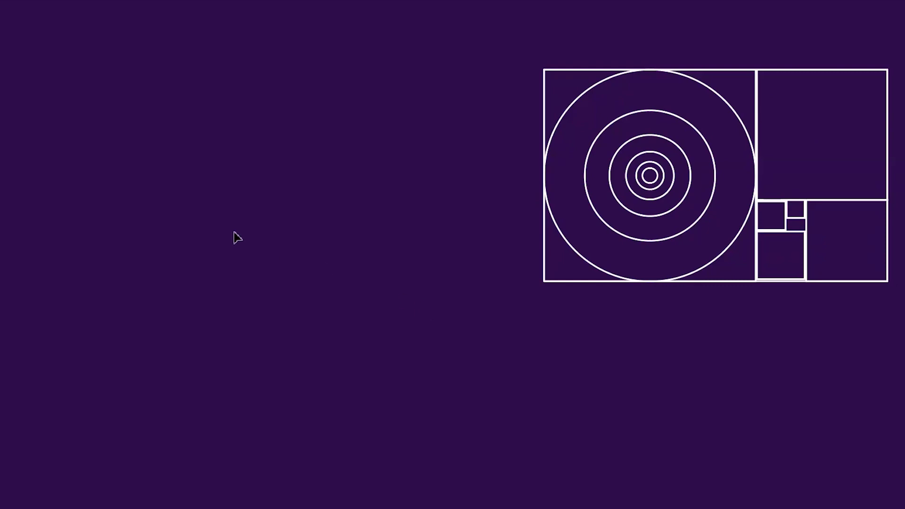
{"action": "left_click_drag", "start_coordinate": [587, 270], "coordinate": [131, 272]}
Copy the left circle and paste it in place on top of itself.
{"action": "key", "text": "ctrl+shift+a"}
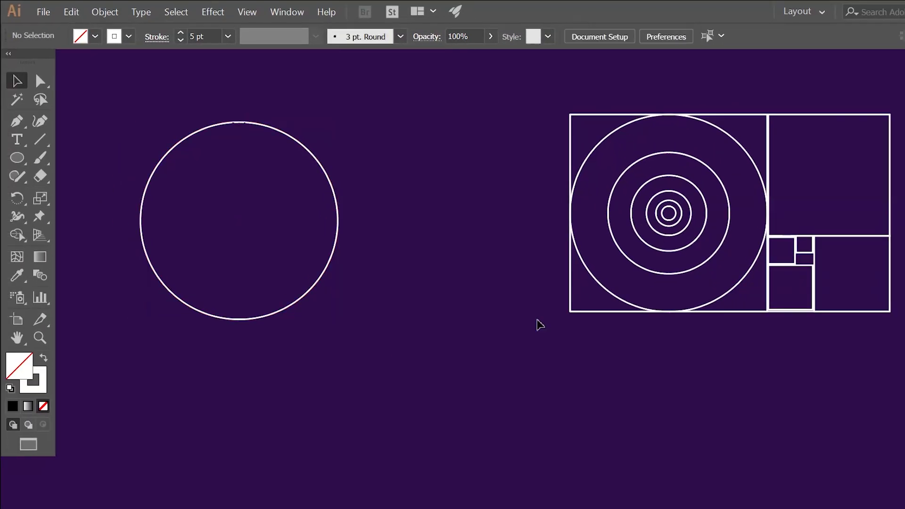
{"action": "left_click", "coordinate": [312, 291]}
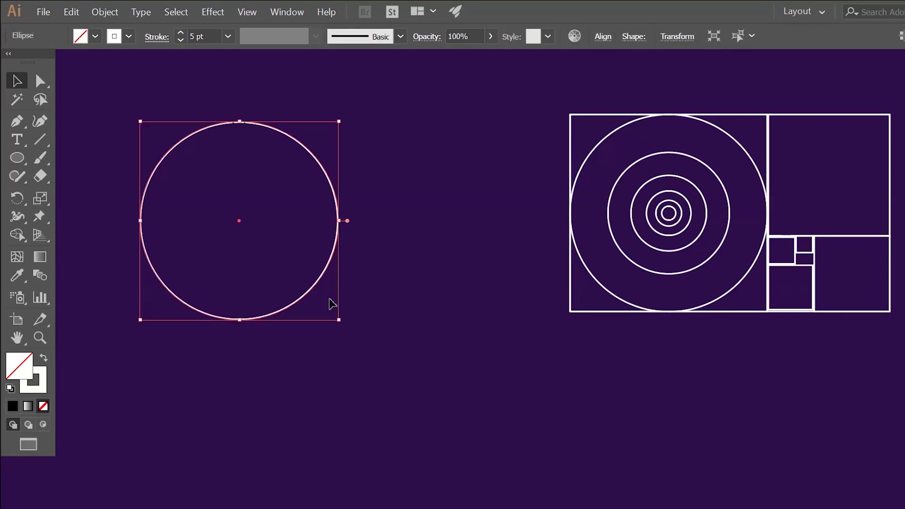
{"action": "left_click", "coordinate": [116, 13]}
{"action": "left_click", "coordinate": [75, 11]}
{"action": "left_click", "coordinate": [75, 10]}
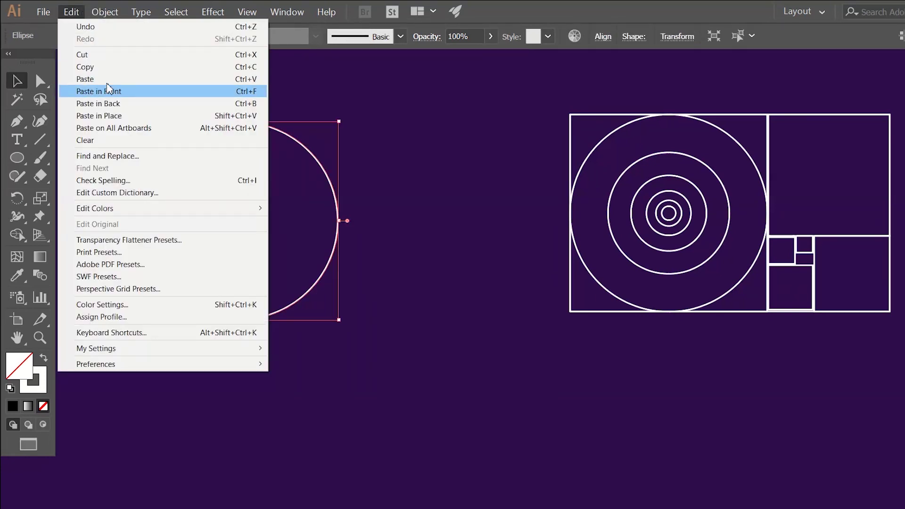
{"action": "left_click", "coordinate": [105, 67]}
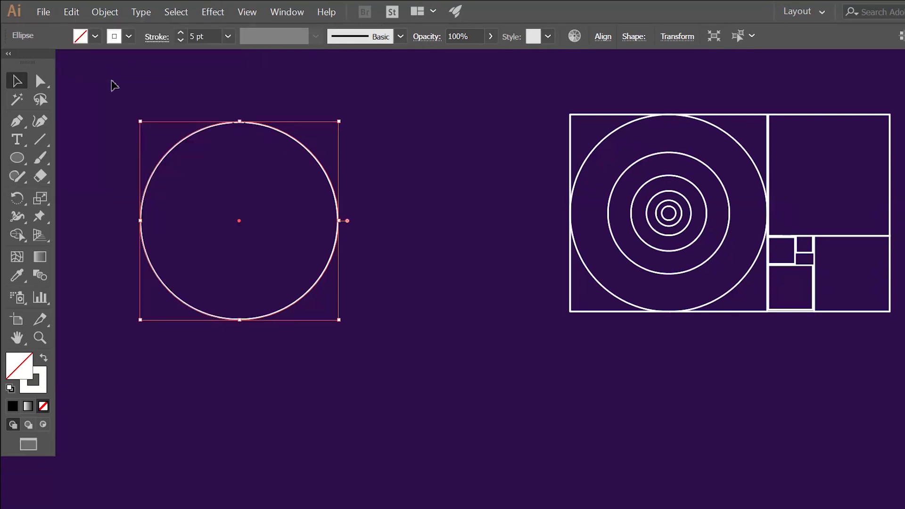
{"action": "left_click", "coordinate": [73, 11]}
{"action": "left_click", "coordinate": [117, 116]}
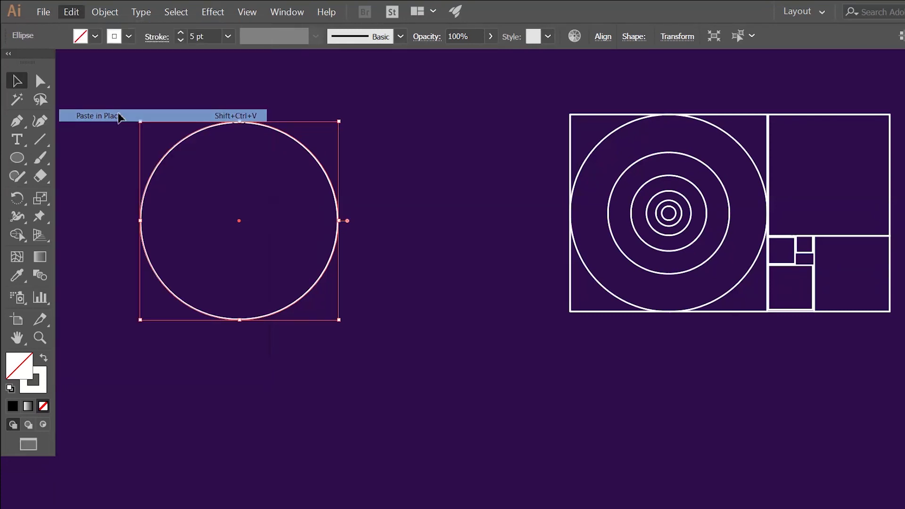
Link width and height and divide the pasted circle's width by 1.618.
{"action": "left_click", "coordinate": [687, 40]}
{"action": "left_click", "coordinate": [679, 73]}
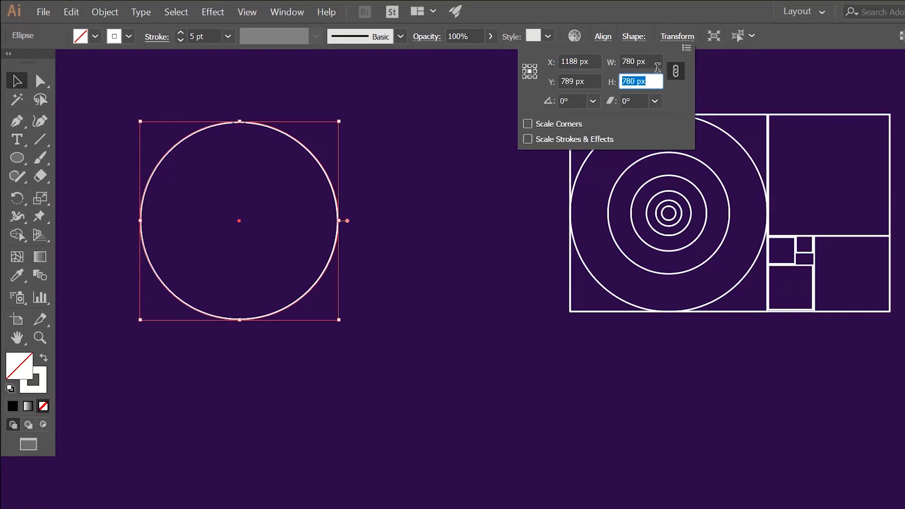
{"action": "left_click", "coordinate": [657, 67]}
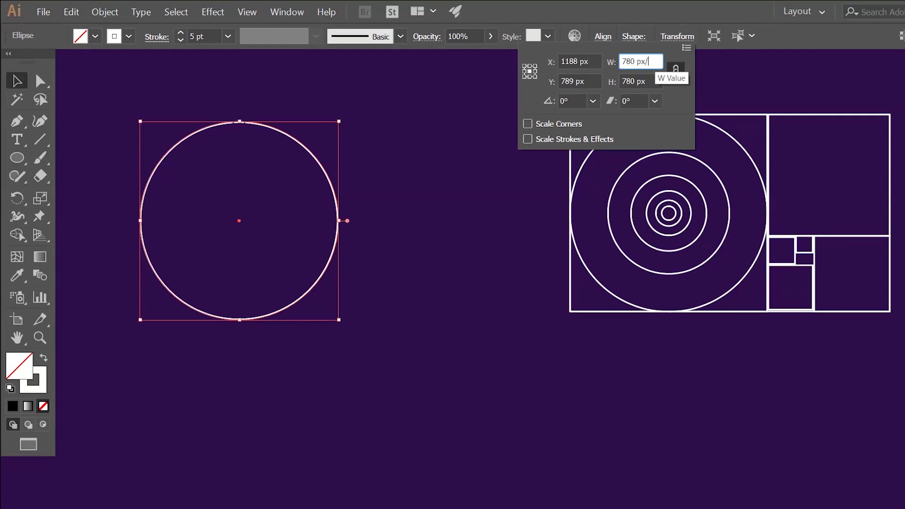
{"action": "type", "text": "/1.618"}
{"action": "key", "text": "alt+Return"}
{"action": "left_click", "coordinate": [275, 340]}
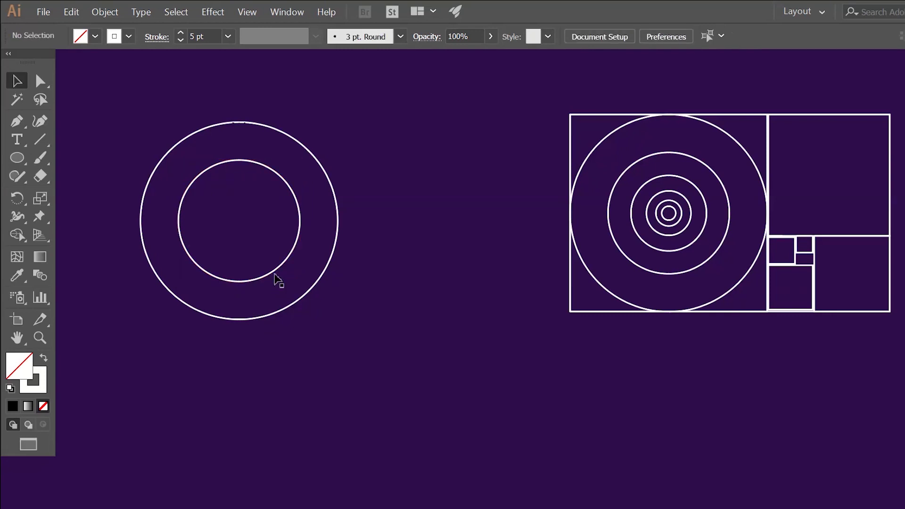
Paste a copy of the inner circle in place and shrink its width by 1.618.
{"action": "left_click", "coordinate": [274, 275]}
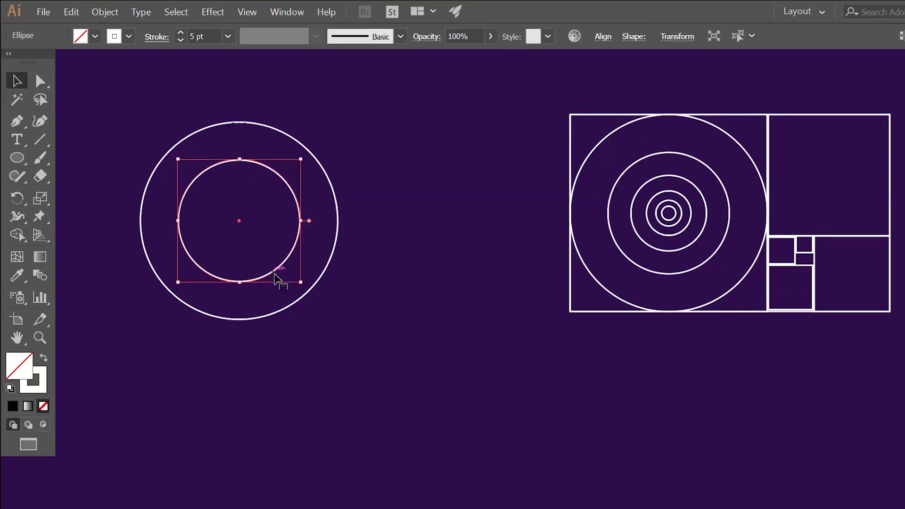
{"action": "left_click", "coordinate": [80, 8]}
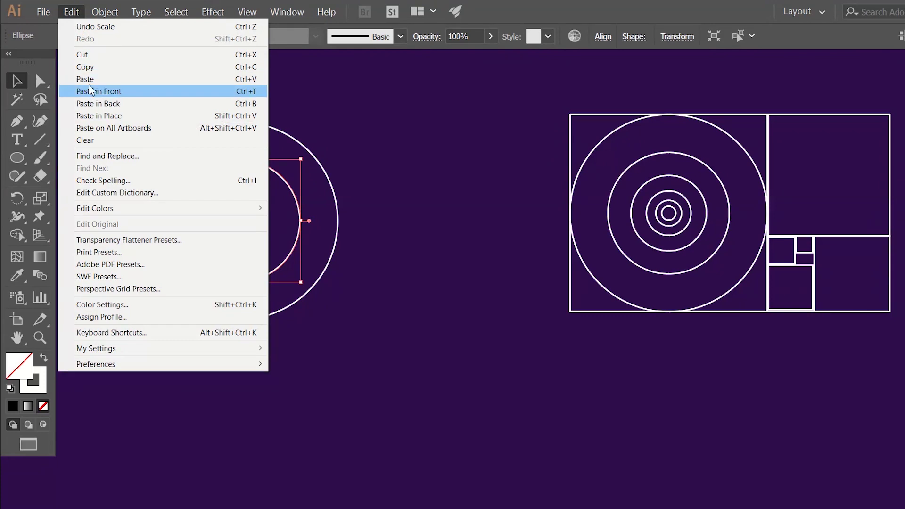
{"action": "left_click", "coordinate": [89, 69]}
{"action": "left_click", "coordinate": [71, 12]}
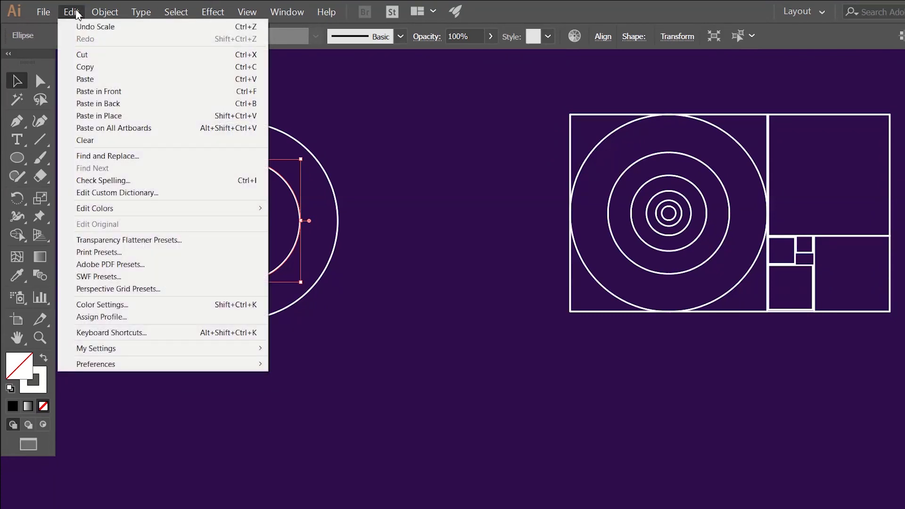
{"action": "left_click", "coordinate": [106, 117]}
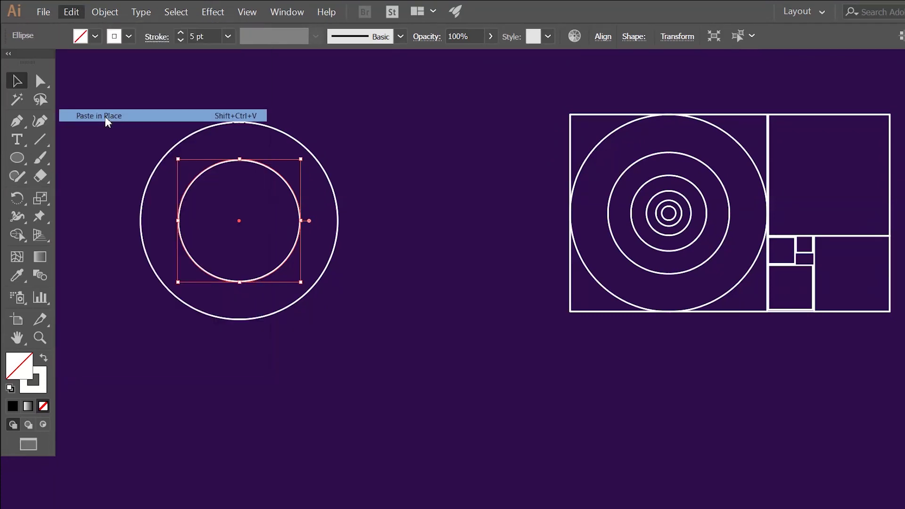
{"action": "left_click", "coordinate": [297, 308]}
{"action": "left_click", "coordinate": [280, 270]}
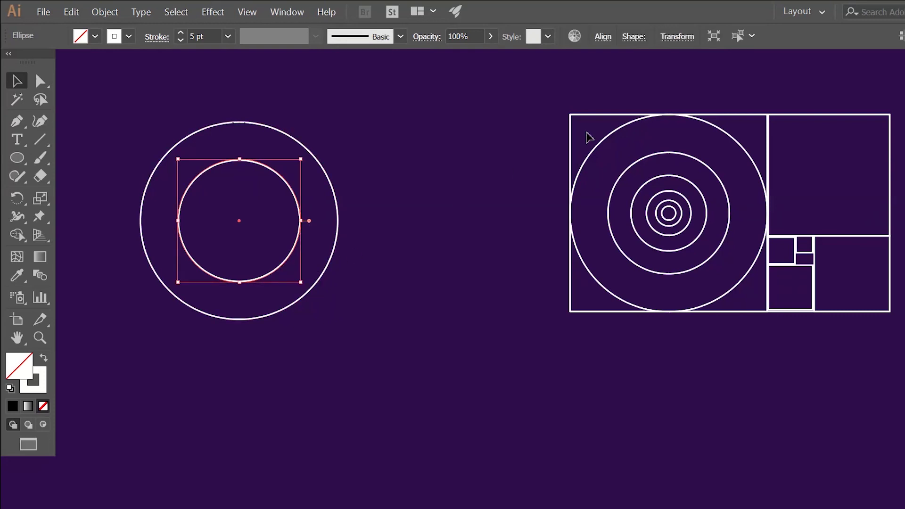
{"action": "left_click", "coordinate": [677, 38]}
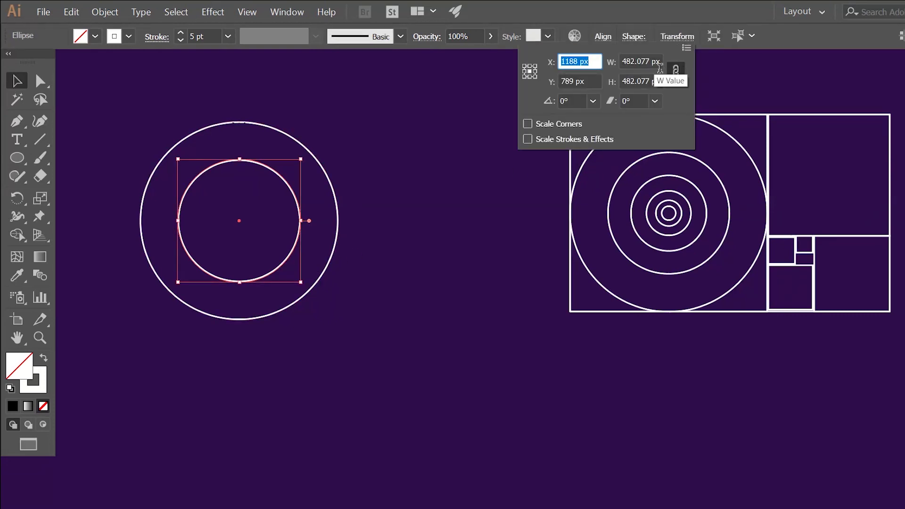
{"action": "key", "text": "Tab"}
{"action": "type", "text": "/"}
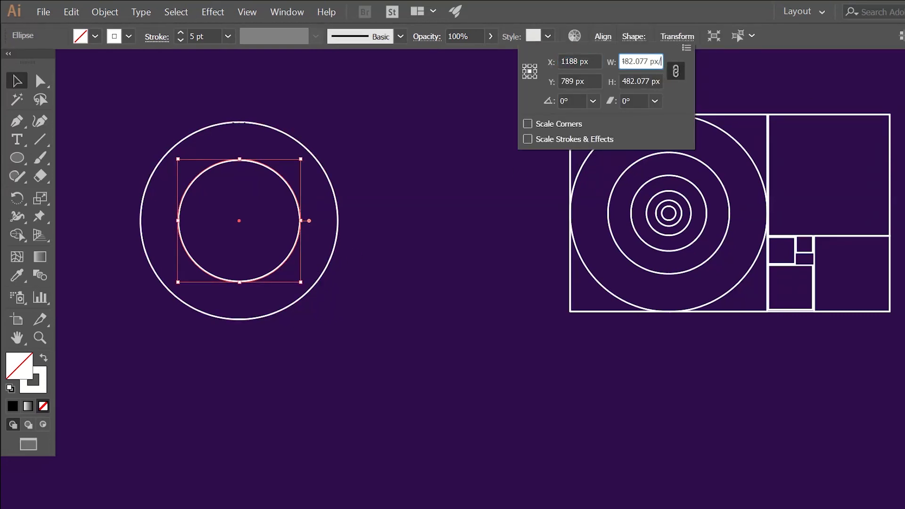
{"action": "type", "text": "1.618"}
{"action": "key", "text": "Return"}
{"action": "left_click", "coordinate": [432, 207]}
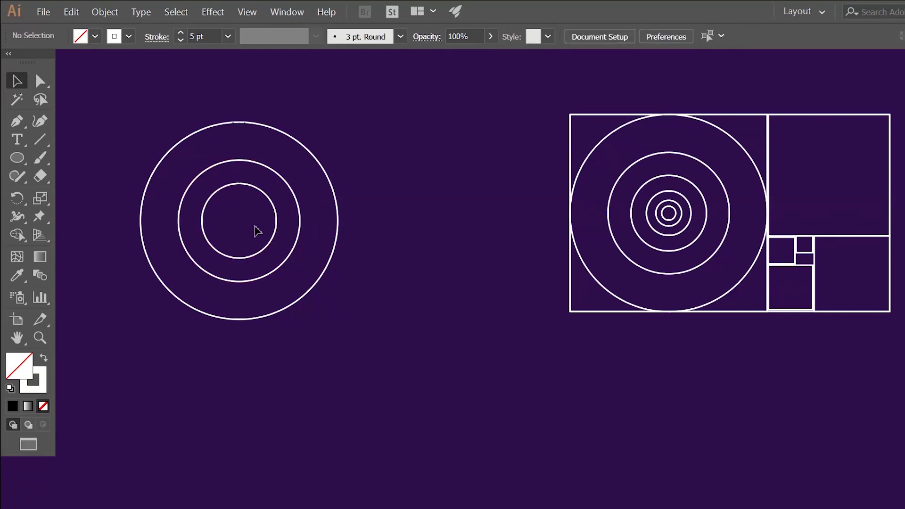
Paste a copy of that circle in front and reduce its width by 1.61.
{"action": "left_click", "coordinate": [278, 235]}
{"action": "left_click", "coordinate": [104, 12]}
{"action": "key", "text": "Escape"}
{"action": "left_click", "coordinate": [71, 12]}
{"action": "left_click", "coordinate": [222, 115]}
{"action": "left_click", "coordinate": [677, 36]}
{"action": "left_click", "coordinate": [659, 61]}
{"action": "type", "text": "/1.61"}
{"action": "key", "text": "Return"}
Copy the newest circle and shrink it again to 1/1.61 of its width.
{"action": "left_click", "coordinate": [71, 12]}
{"action": "left_click", "coordinate": [99, 70]}
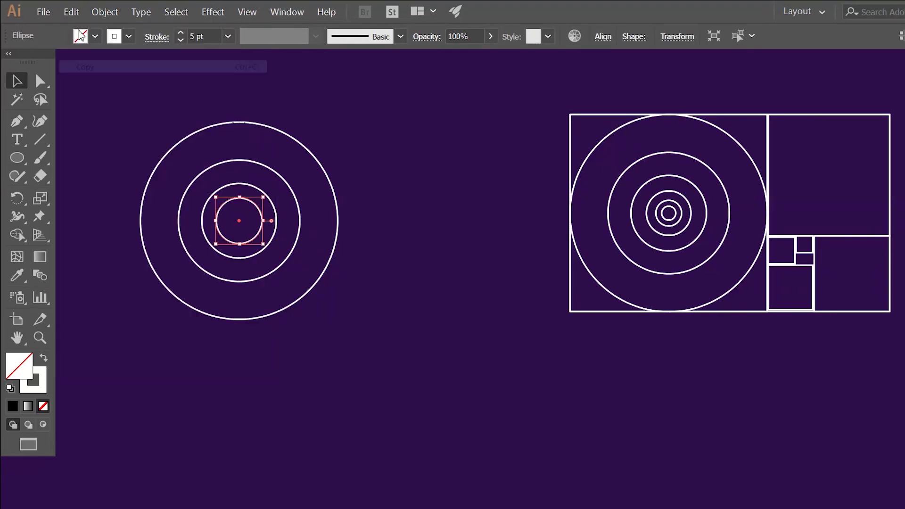
{"action": "left_click", "coordinate": [677, 36]}
{"action": "left_click", "coordinate": [660, 61]}
{"action": "type", "text": "/1.61"}
{"action": "key", "text": "Return"}
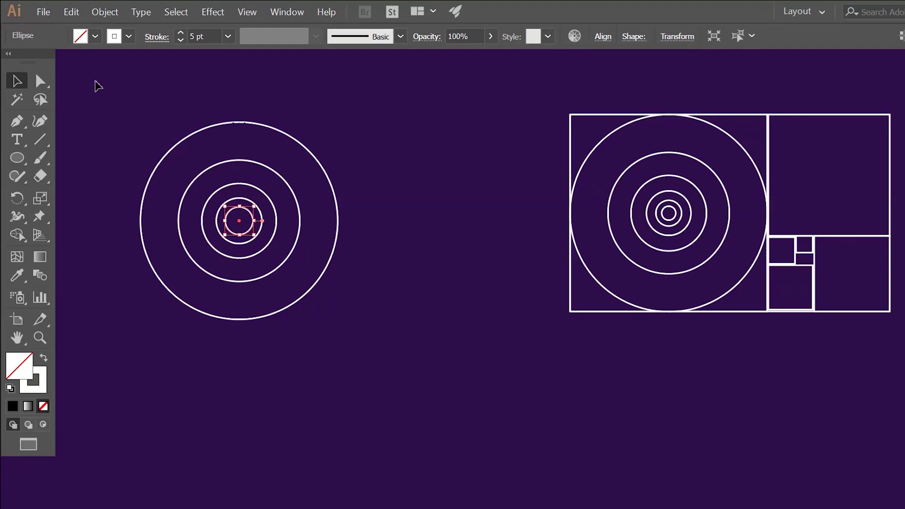
Add one more copy in front, narrowed by 1.61, as the innermost circle.
{"action": "left_click", "coordinate": [105, 12]}
{"action": "mouse_move", "coordinate": [71, 12]}
{"action": "left_click", "coordinate": [99, 71]}
{"action": "left_click", "coordinate": [72, 11]}
{"action": "left_click", "coordinate": [141, 115]}
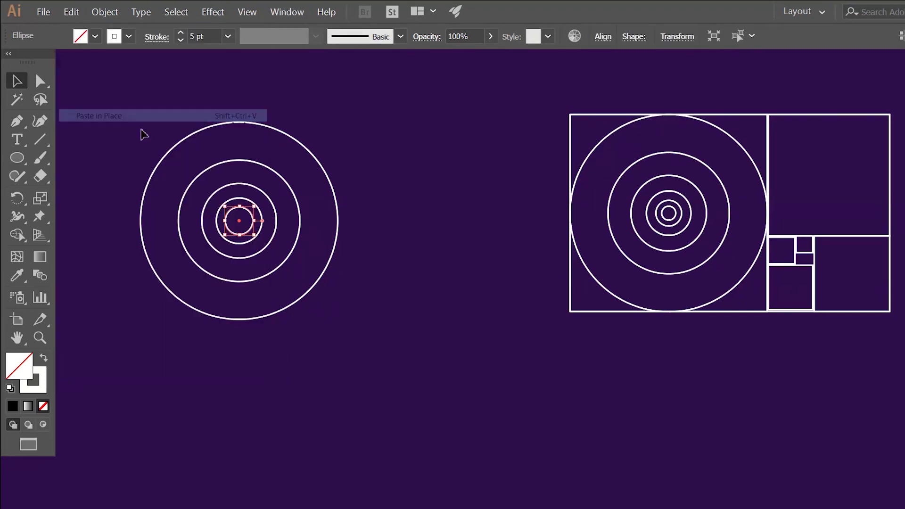
{"action": "left_click", "coordinate": [677, 36]}
{"action": "left_click", "coordinate": [657, 61]}
{"action": "type", "text": "/1.61"}
{"action": "key", "text": "Return"}
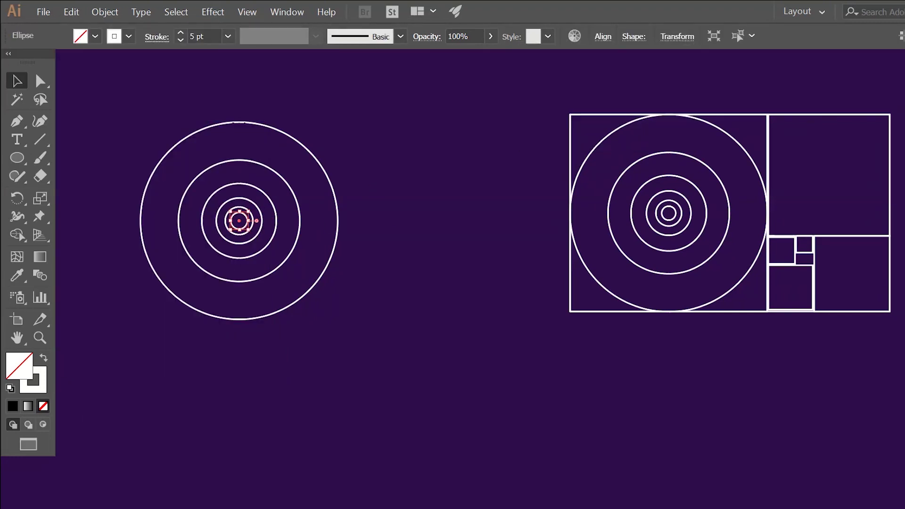
Marquee-select the six concentric circles, then deselect them.
{"action": "left_click", "coordinate": [171, 127]}
{"action": "left_click_drag", "start_coordinate": [133, 86], "coordinate": [178, 157]}
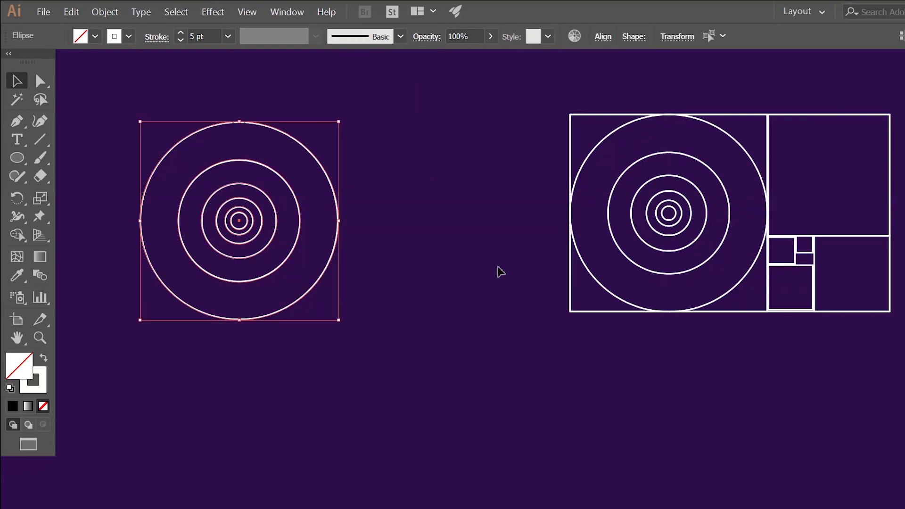
{"action": "left_click", "coordinate": [475, 293]}
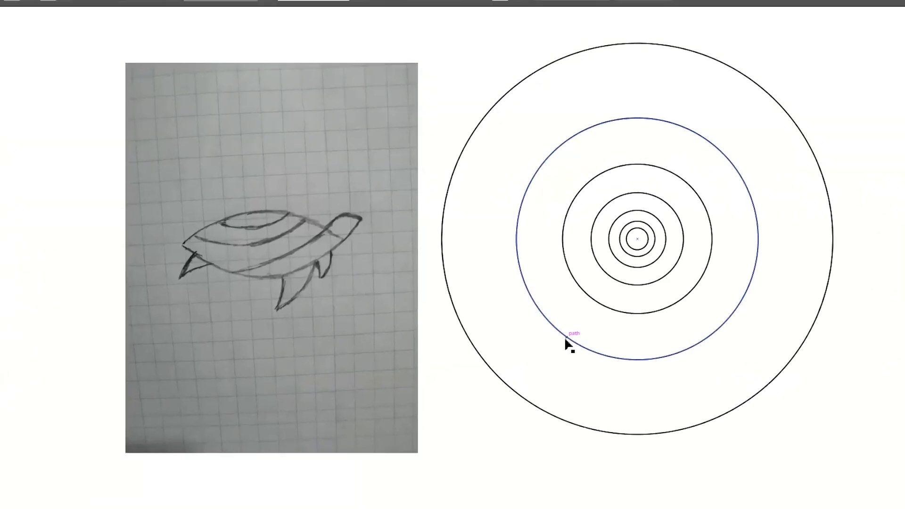
Place two large circle copies along the turtle shell and a small ring over the head.
{"action": "mouse_move", "coordinate": [581, 347]}
{"action": "left_mouse_down"}
{"action": "mouse_move", "coordinate": [258, 409]}
{"action": "mouse_move", "coordinate": [196, 440]}
{"action": "mouse_move", "coordinate": [202, 445]}
{"action": "left_mouse_up"}
{"action": "left_click", "coordinate": [396, 459]}
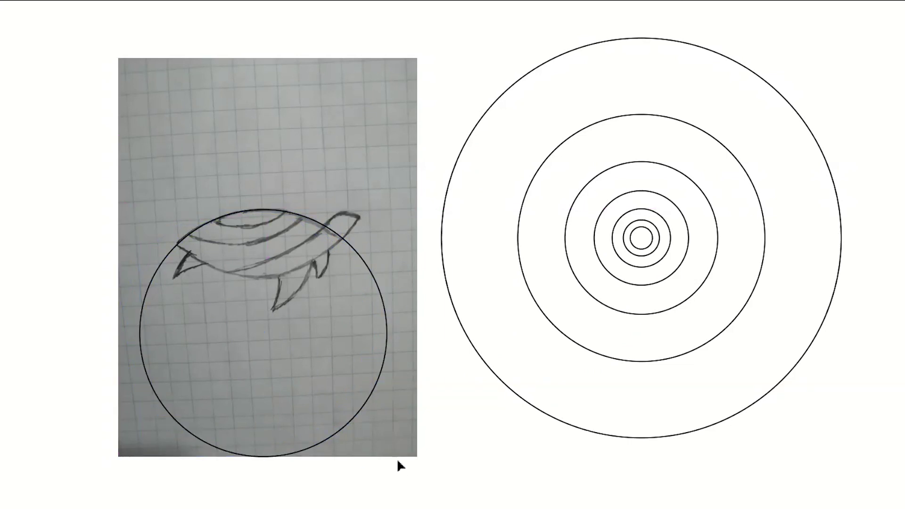
{"action": "left_click_drag", "start_coordinate": [349, 426], "coordinate": [341, 243]}
{"action": "left_click", "coordinate": [420, 371]}
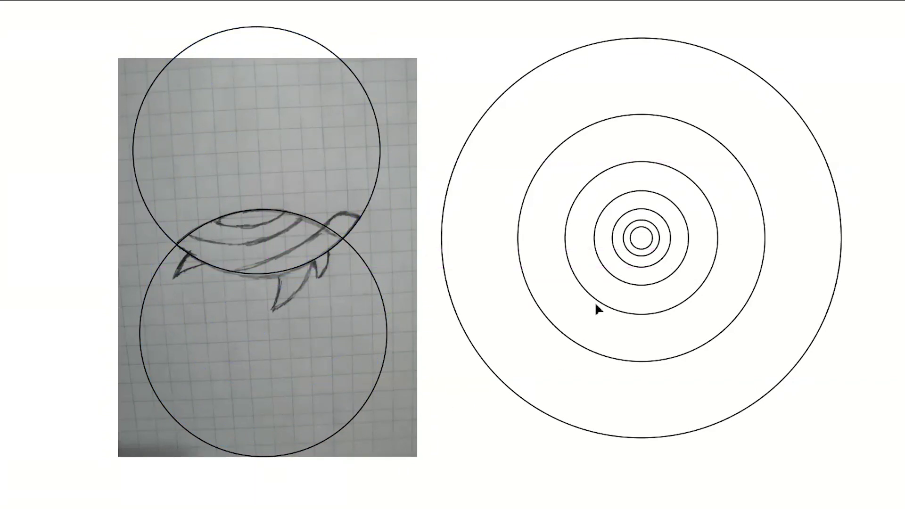
{"action": "left_click_drag", "start_coordinate": [630, 267], "coordinate": [338, 275]}
{"action": "left_click", "coordinate": [402, 332]}
{"action": "left_click_drag", "start_coordinate": [227, 200], "coordinate": [194, 216]}
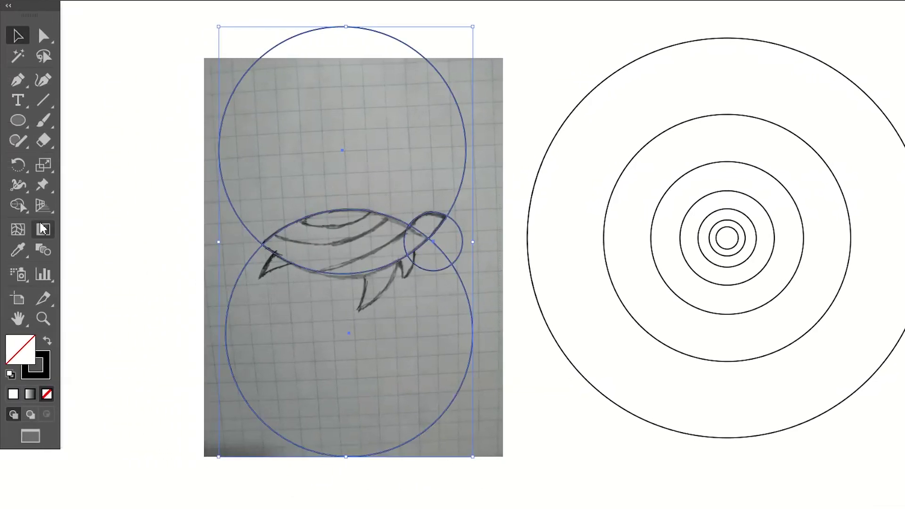
With Shape Builder, delete the excess regions of the top, bottom and head circles.
{"action": "left_click", "coordinate": [17, 206]}
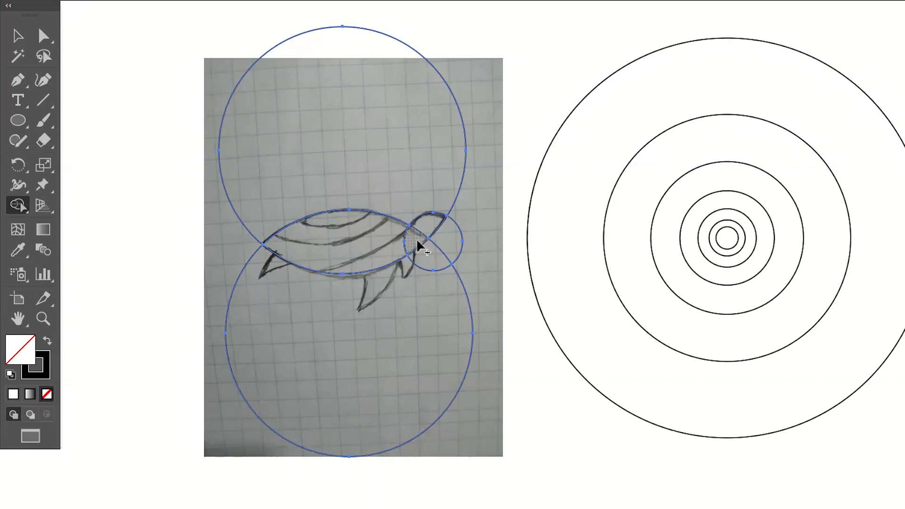
{"action": "left_click", "coordinate": [343, 175], "text": "alt"}
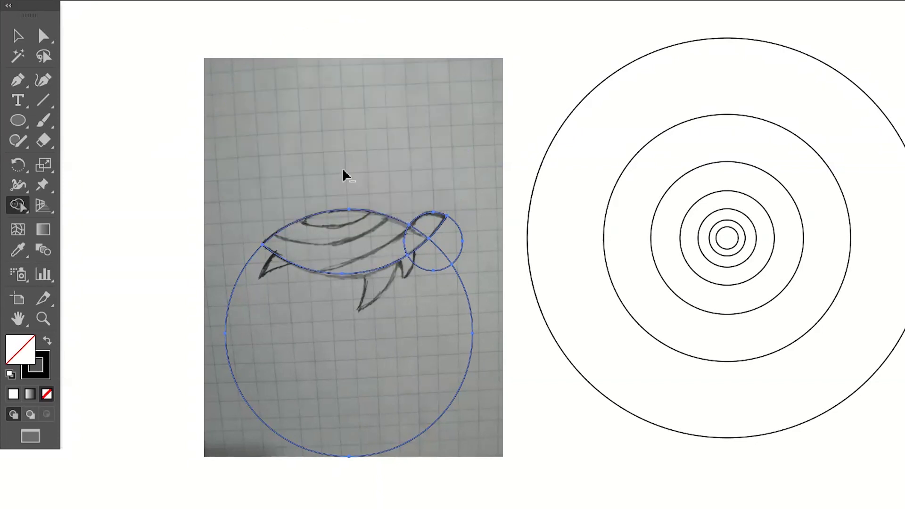
{"action": "left_click", "coordinate": [338, 354], "text": "alt"}
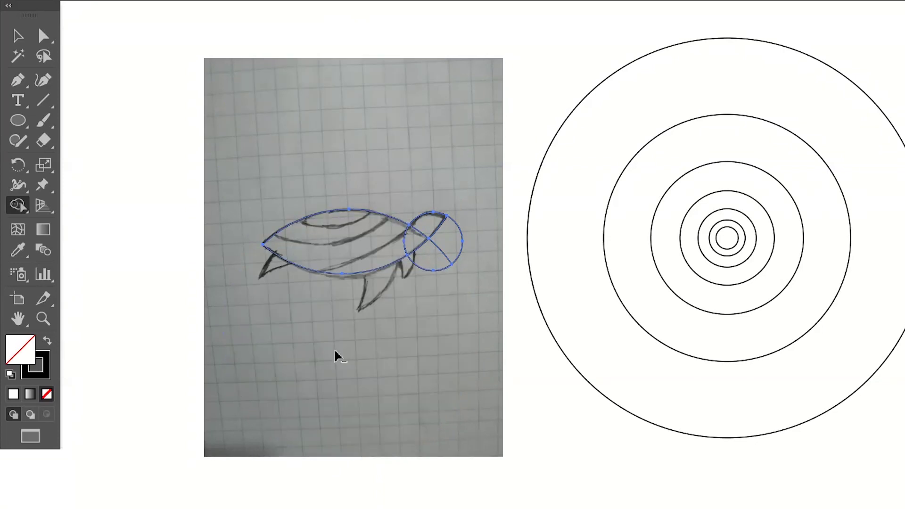
{"action": "left_click", "coordinate": [429, 265], "text": "alt"}
{"action": "left_click", "coordinate": [443, 250], "text": "alt"}
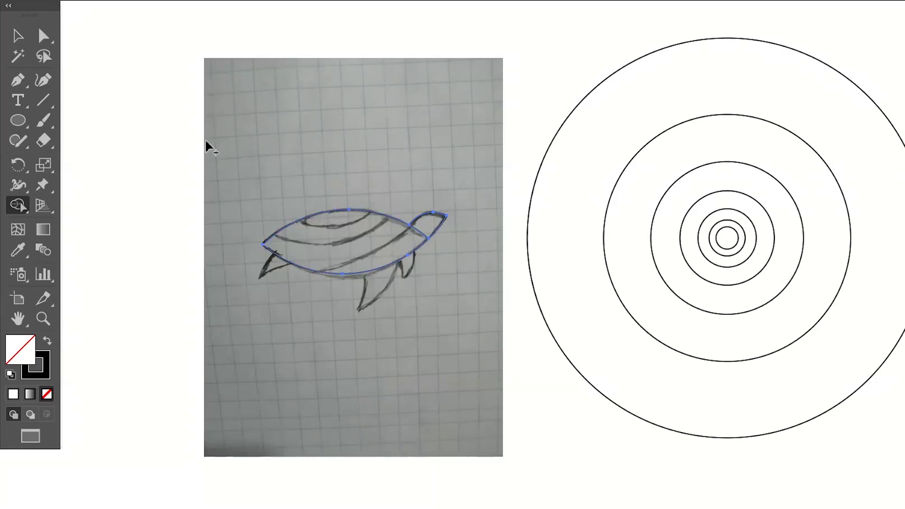
{"action": "left_click", "coordinate": [18, 36]}
Place copies of the middle, third and outer golden-ratio circles over the shell.
{"action": "left_click", "coordinate": [252, 165]}
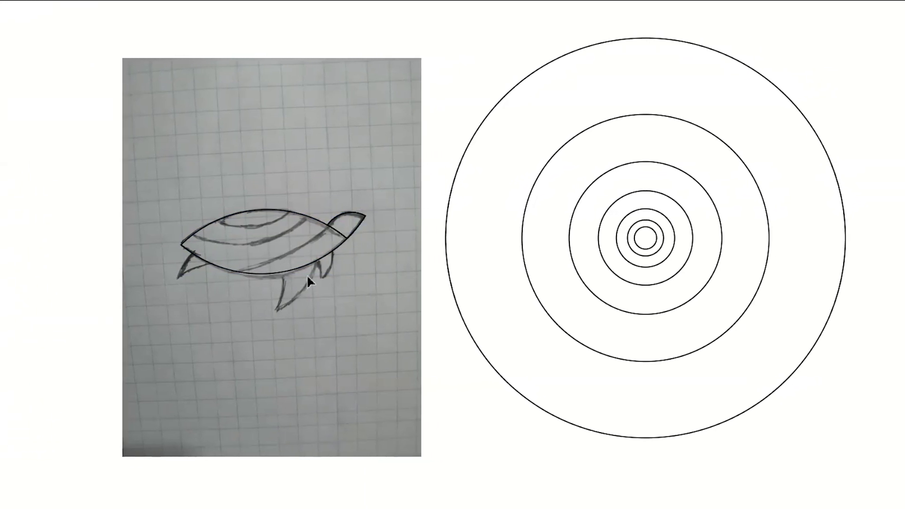
{"action": "left_click", "coordinate": [571, 265]}
{"action": "mouse_move", "coordinate": [571, 265]}
{"action": "left_mouse_down"}
{"action": "mouse_move", "coordinate": [441, 263]}
{"action": "mouse_move", "coordinate": [135, 197]}
{"action": "mouse_move", "coordinate": [171, 178]}
{"action": "left_mouse_up"}
{"action": "left_click", "coordinate": [364, 197]}
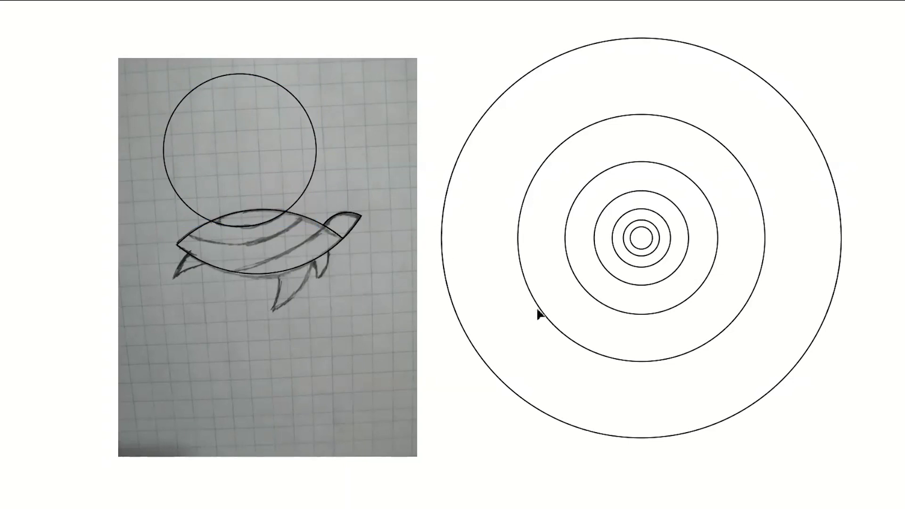
{"action": "left_click_drag", "start_coordinate": [542, 313], "coordinate": [128, 192]}
{"action": "left_click", "coordinate": [405, 382]}
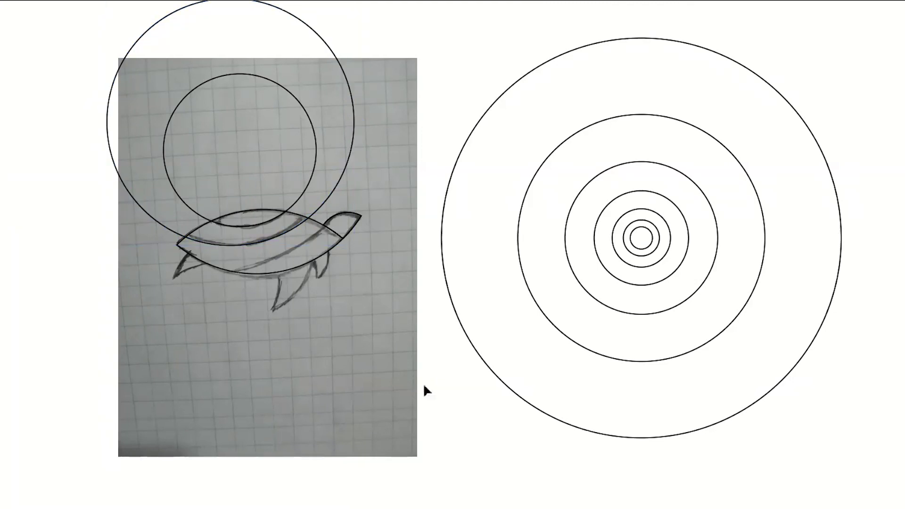
{"action": "left_click_drag", "start_coordinate": [511, 390], "coordinate": [59, 226]}
{"action": "left_click", "coordinate": [273, 388]}
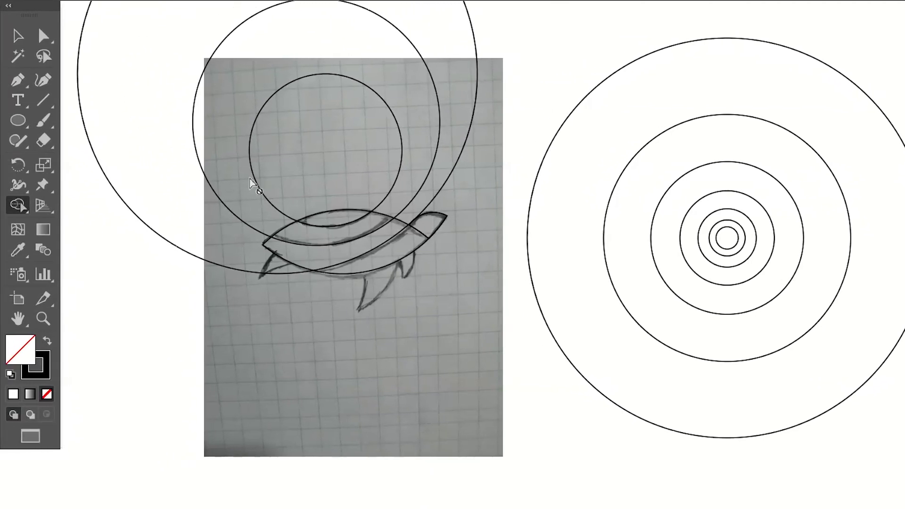
Select all and delete the outer ring, next ring and inner circle excess regions with Shape Builder.
{"action": "key", "text": "ctrl+a"}
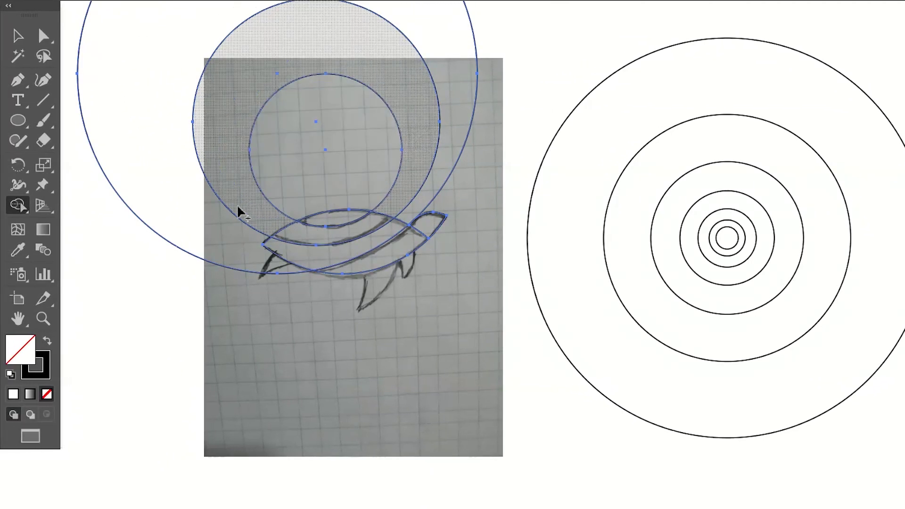
{"action": "left_click", "coordinate": [218, 228], "text": "alt"}
{"action": "left_click", "coordinate": [232, 188], "text": "alt"}
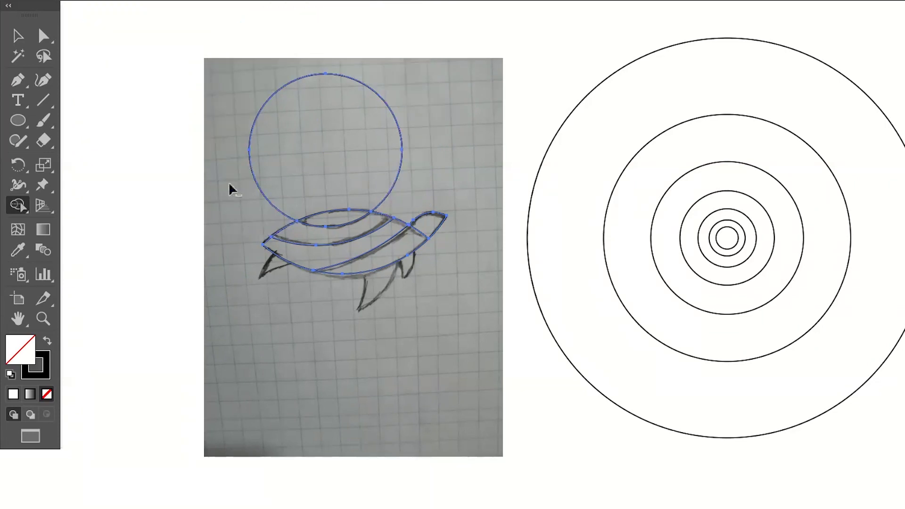
{"action": "left_click", "coordinate": [301, 184], "text": "alt"}
{"action": "left_click", "coordinate": [18, 35]}
{"action": "left_click", "coordinate": [302, 282]}
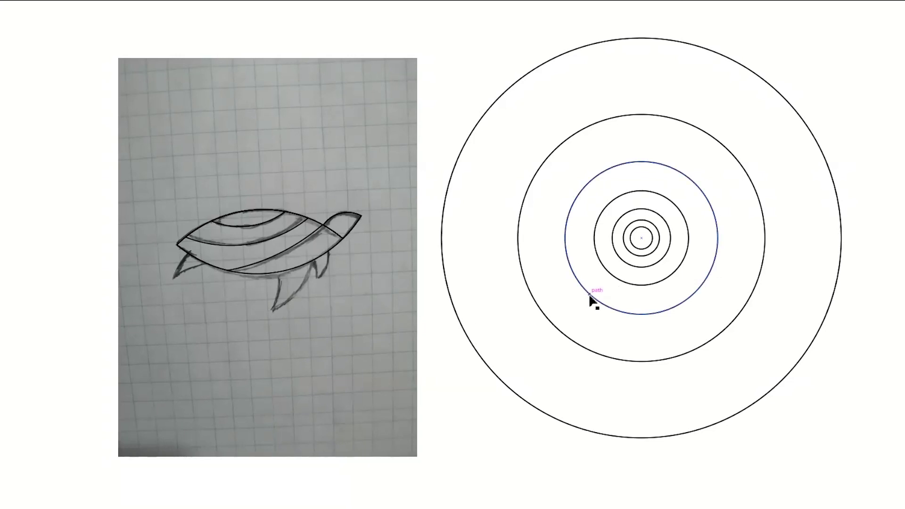
Place a circle copy and a larger circle copy over the turtle's underside.
{"action": "left_click_drag", "start_coordinate": [590, 297], "coordinate": [156, 340]}
{"action": "left_click", "coordinate": [354, 365]}
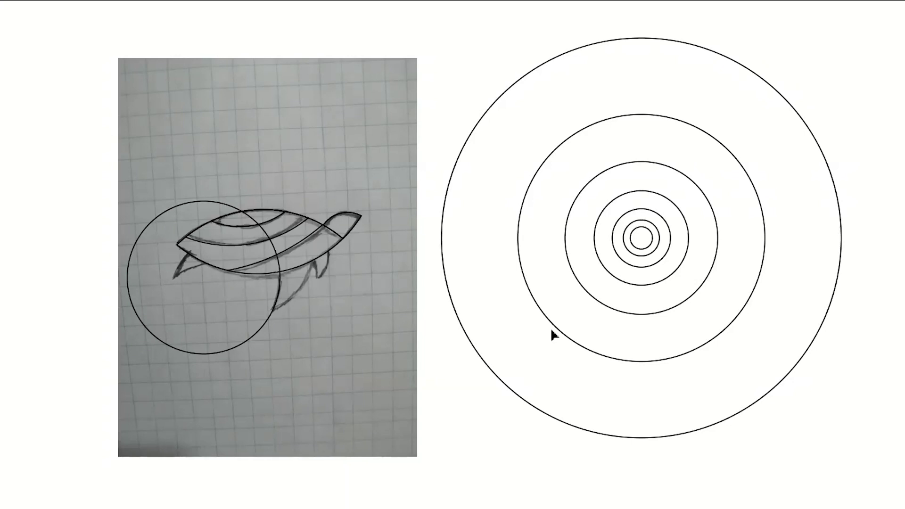
{"action": "left_click_drag", "start_coordinate": [554, 331], "coordinate": [118, 306]}
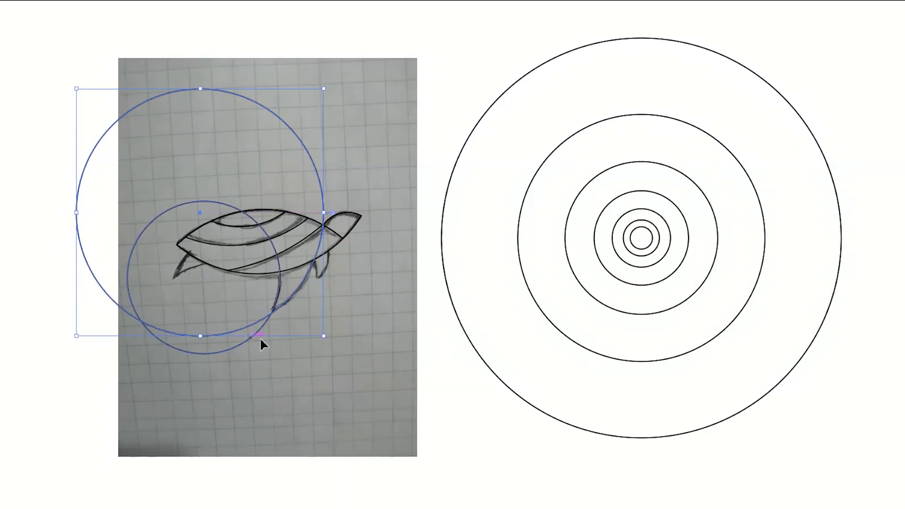
{"action": "left_click", "coordinate": [353, 337]}
Build the lower flipper from the overlapping circle regions with Shape Builder.
{"action": "left_click", "coordinate": [1, 204]}
{"action": "key", "text": "ctrl+a"}
{"action": "left_click", "coordinate": [378, 287]}
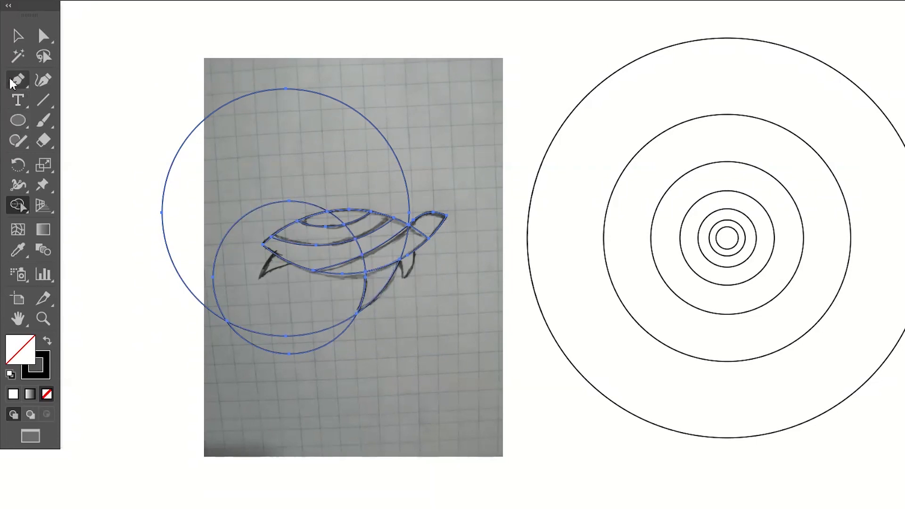
{"action": "left_click", "coordinate": [16, 41]}
{"action": "left_click", "coordinate": [347, 121]}
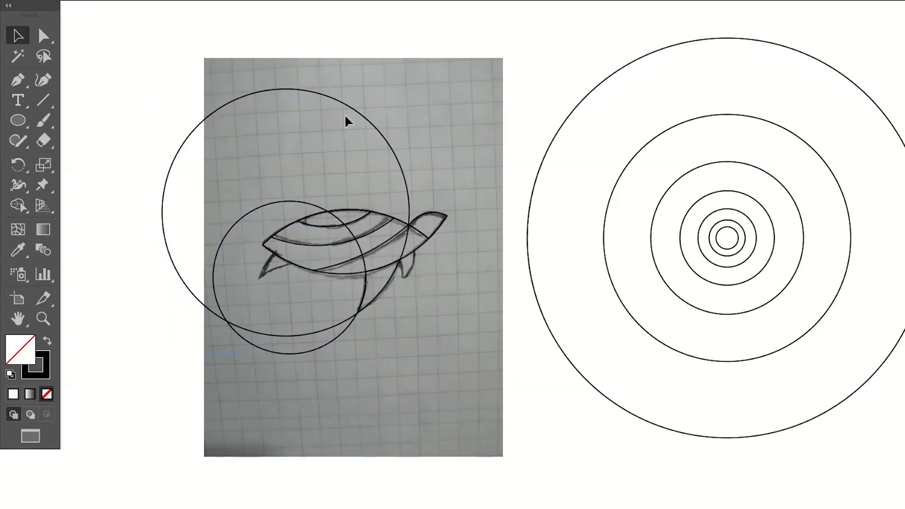
Delete the large and small leftover guide circles.
{"action": "left_click", "coordinate": [370, 126]}
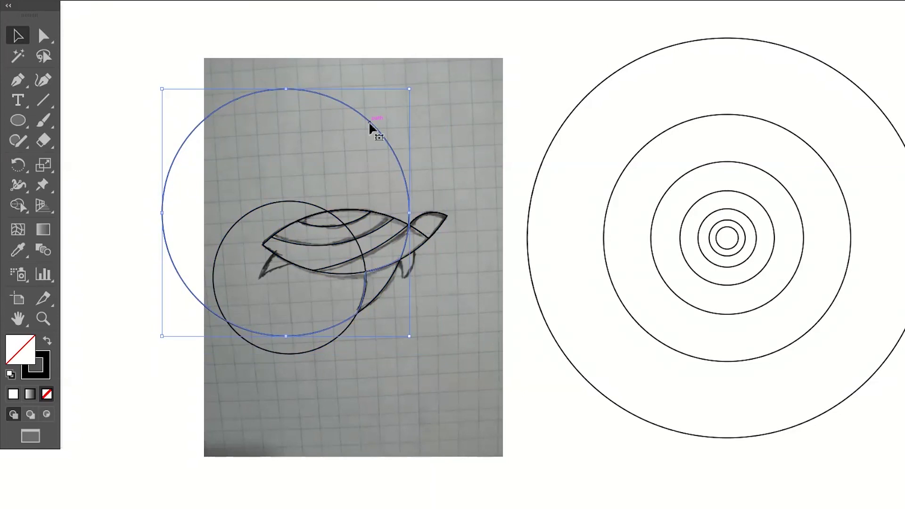
{"action": "key", "text": "Delete"}
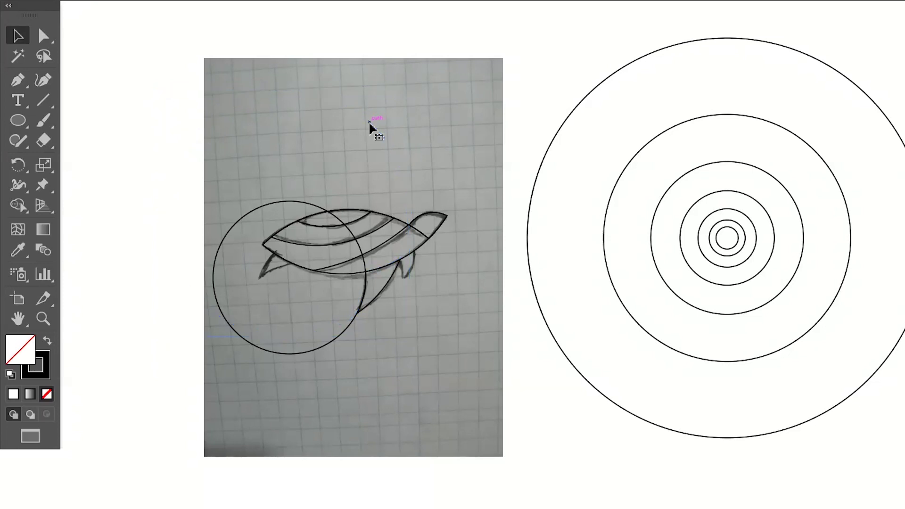
{"action": "left_click", "coordinate": [282, 204]}
{"action": "key", "text": "Delete"}
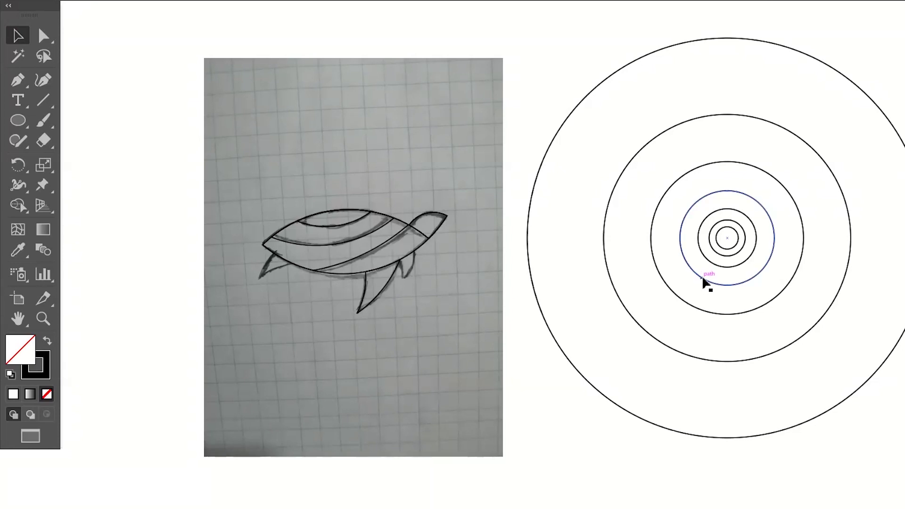
Place a circle copy on the turtle's rear and shape it with Shape Builder.
{"action": "left_click_drag", "start_coordinate": [703, 282], "coordinate": [317, 355]}
{"action": "left_click", "coordinate": [306, 366]}
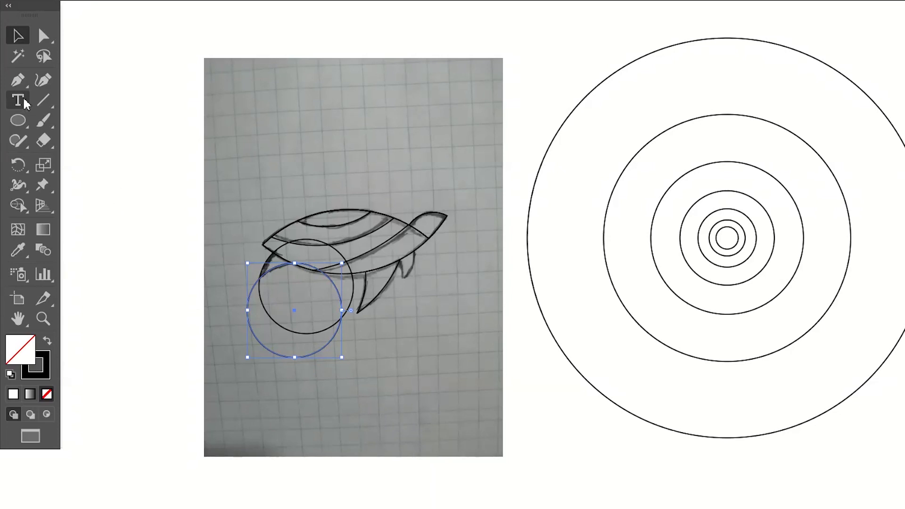
{"action": "left_click", "coordinate": [18, 205]}
{"action": "left_click_drag", "start_coordinate": [419, 355], "coordinate": [193, 196]}
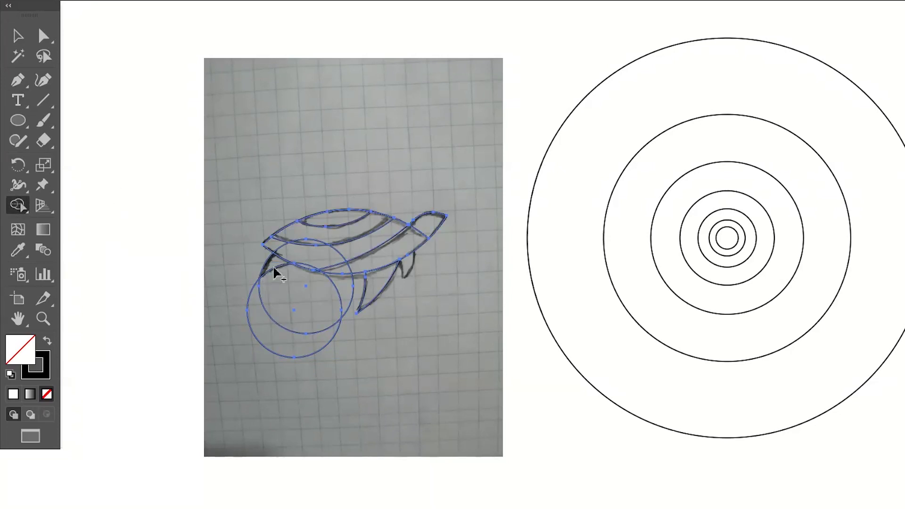
{"action": "left_click", "coordinate": [18, 36]}
{"action": "left_click", "coordinate": [226, 315]}
Delete the two leftover guide circles.
{"action": "left_click", "coordinate": [251, 329]}
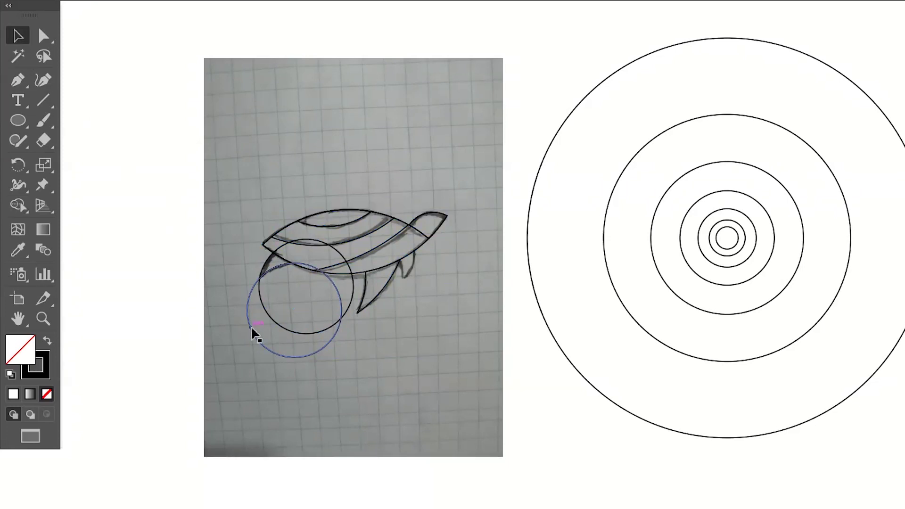
{"action": "key", "text": "Delete"}
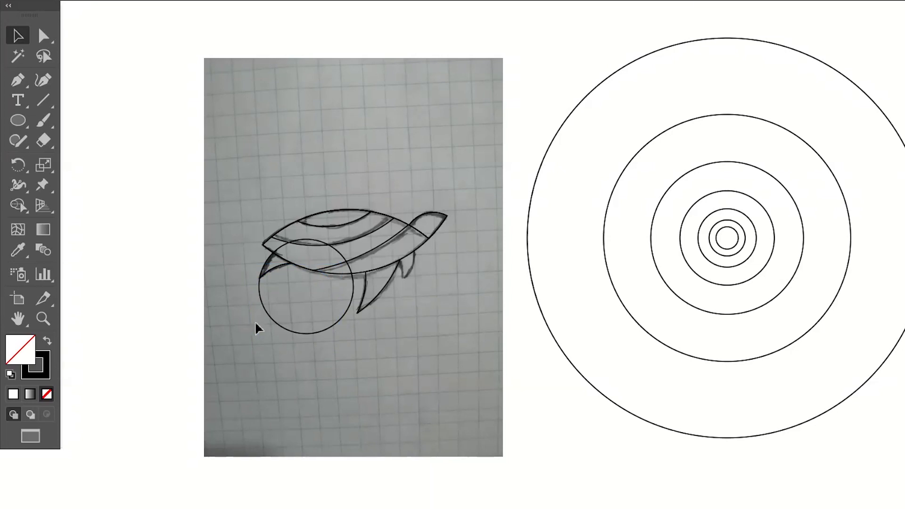
{"action": "key", "text": "Delete"}
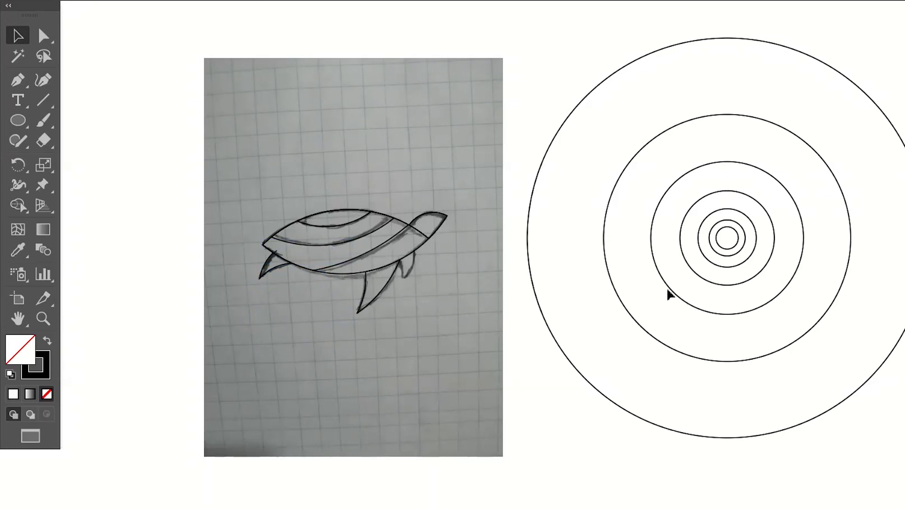
Place a circle copy on the rear flipper and carve it with Shape Builder.
{"action": "mouse_move", "coordinate": [715, 273]}
{"action": "left_mouse_down"}
{"action": "mouse_move", "coordinate": [555, 307]}
{"action": "mouse_move", "coordinate": [394, 324]}
{"action": "mouse_move", "coordinate": [372, 306]}
{"action": "mouse_move", "coordinate": [379, 291]}
{"action": "mouse_move", "coordinate": [406, 284]}
{"action": "mouse_move", "coordinate": [397, 303]}
{"action": "left_mouse_up"}
{"action": "left_click", "coordinate": [439, 325]}
{"action": "left_click", "coordinate": [429, 338]}
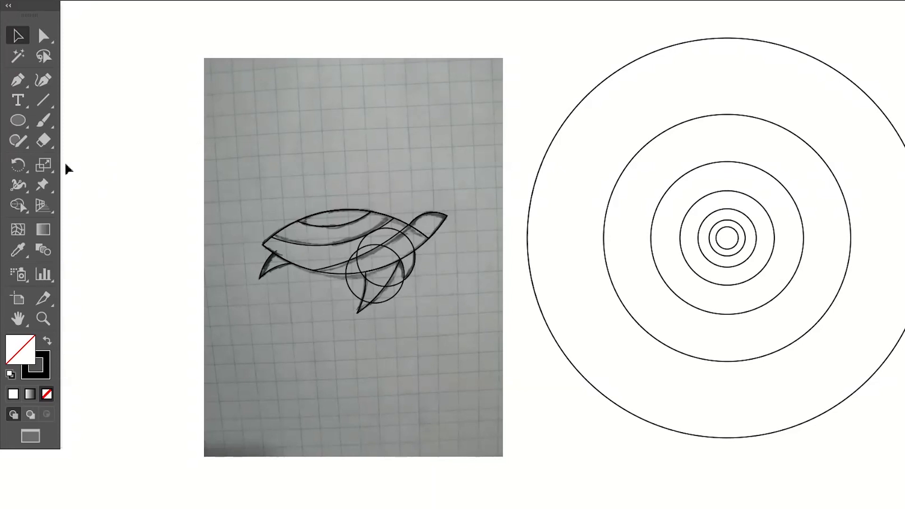
{"action": "left_click", "coordinate": [18, 206]}
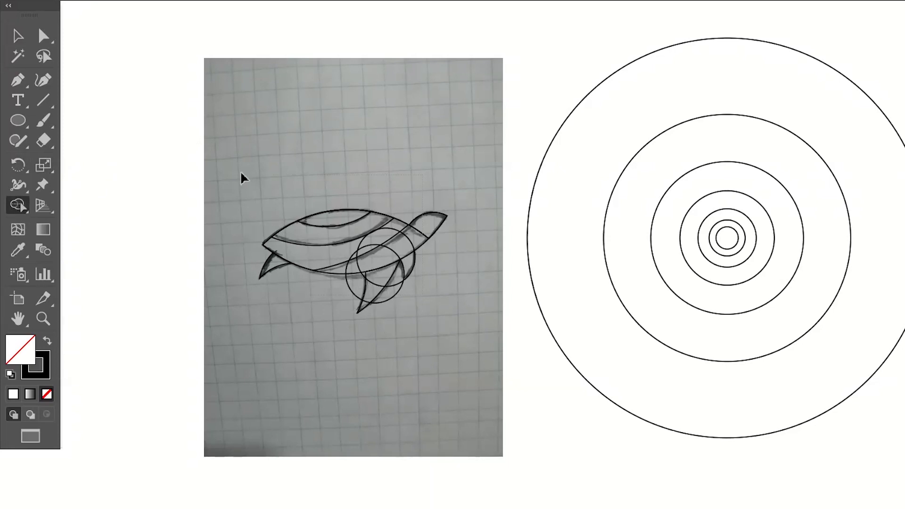
{"action": "key", "text": "ctrl+a"}
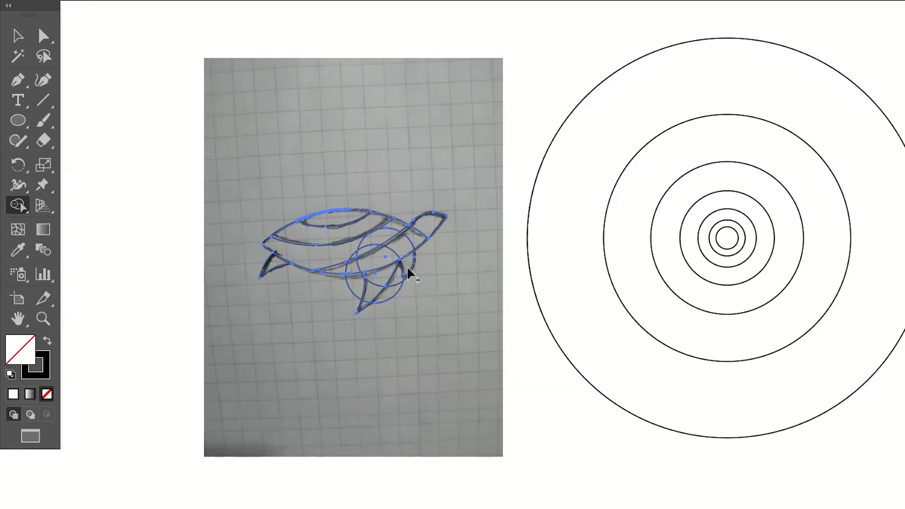
{"action": "left_click", "coordinate": [18, 37]}
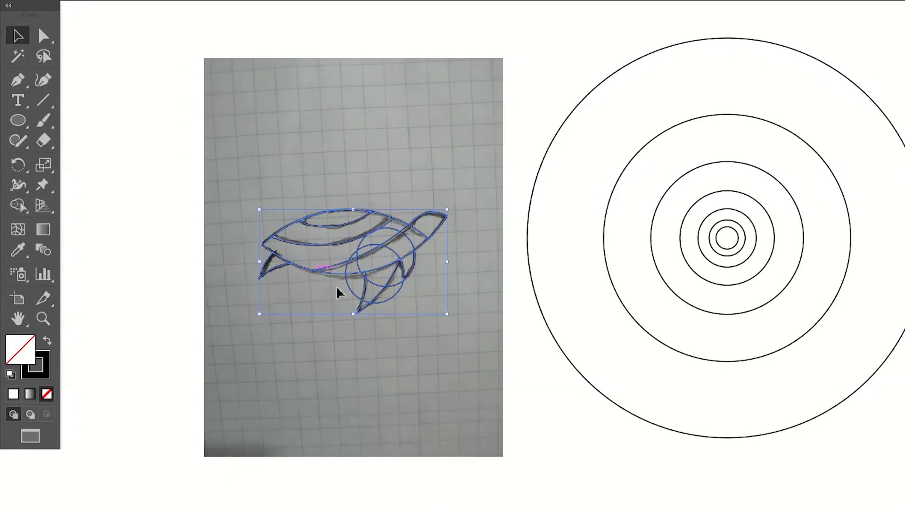
Delete the leftover circle and circle piece over the flipper.
{"action": "left_click", "coordinate": [467, 374]}
{"action": "left_click", "coordinate": [370, 250]}
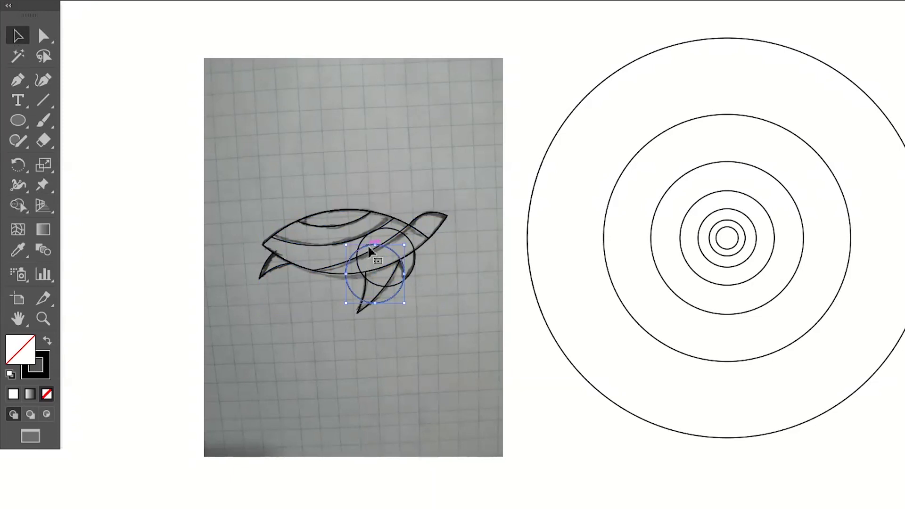
{"action": "key", "text": "Delete"}
{"action": "left_click", "coordinate": [403, 237]}
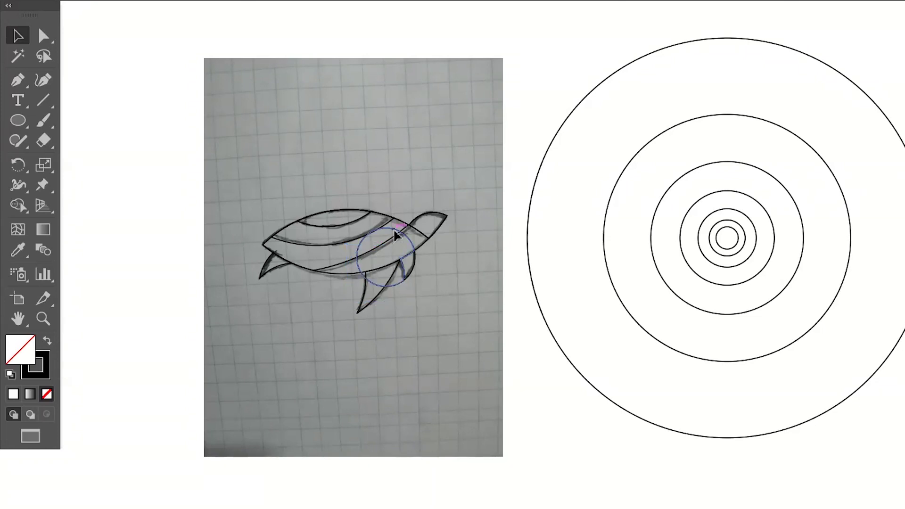
{"action": "key", "text": "Delete"}
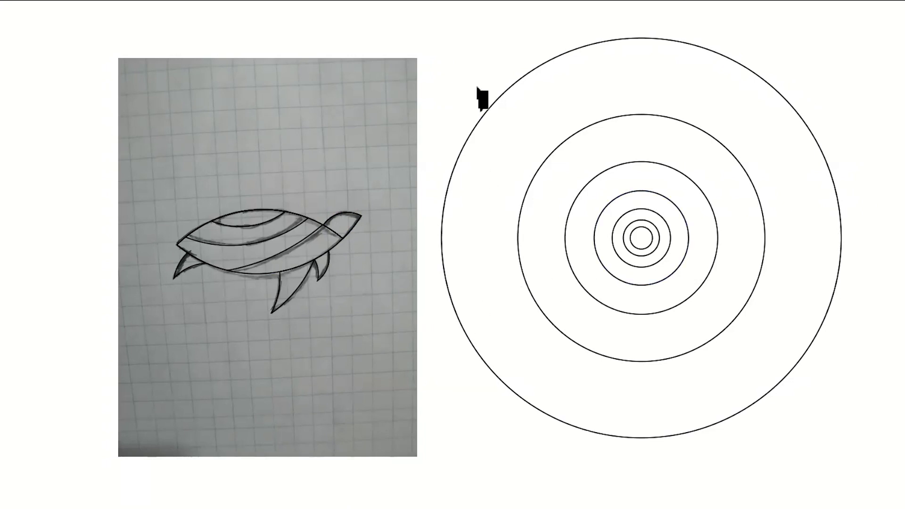
Delete all the concentric guide circles and centre the turtle in view.
{"action": "left_click_drag", "start_coordinate": [473, 72], "coordinate": [872, 464]}
{"action": "key", "text": "Delete"}
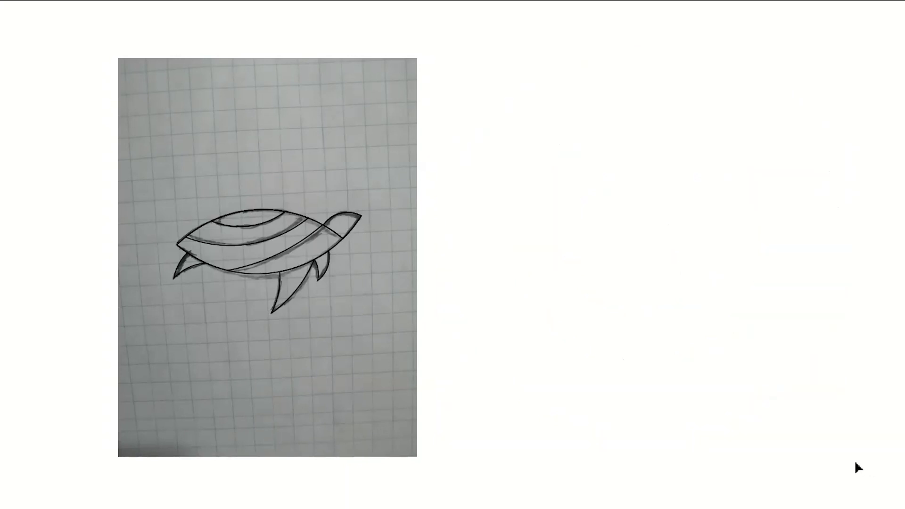
{"action": "mouse_move", "coordinate": [389, 335]}
{"action": "left_mouse_down"}
{"action": "mouse_move", "coordinate": [485, 339]}
{"action": "mouse_move", "coordinate": [529, 329]}
{"action": "mouse_move", "coordinate": [519, 329]}
{"action": "left_mouse_up"}
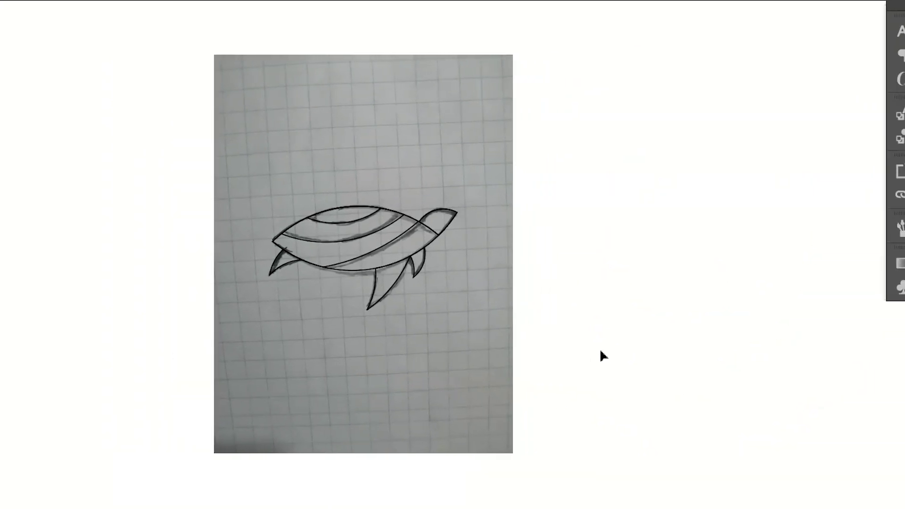
Hide the sketch photo layer in the Layers panel.
{"action": "left_click", "coordinate": [889, 287]}
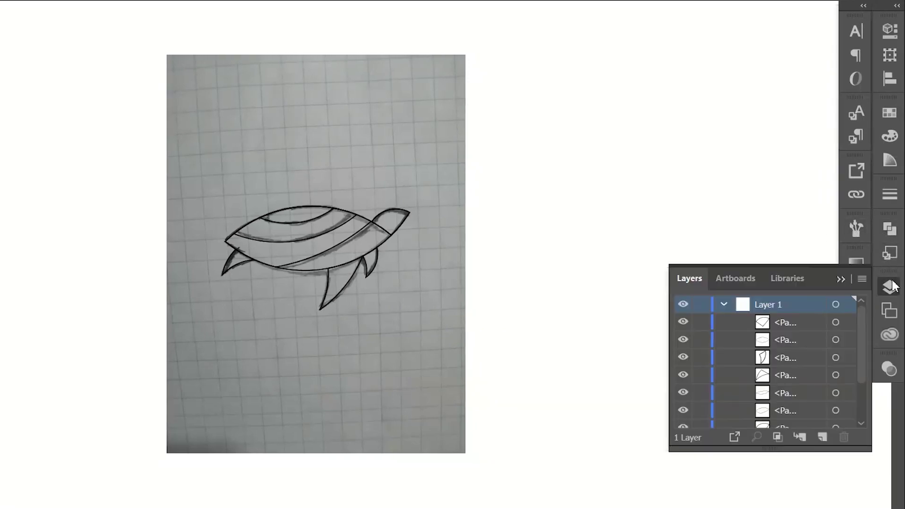
{"action": "scroll", "coordinate": [838, 368], "scroll_direction": "down", "scroll_amount": 1}
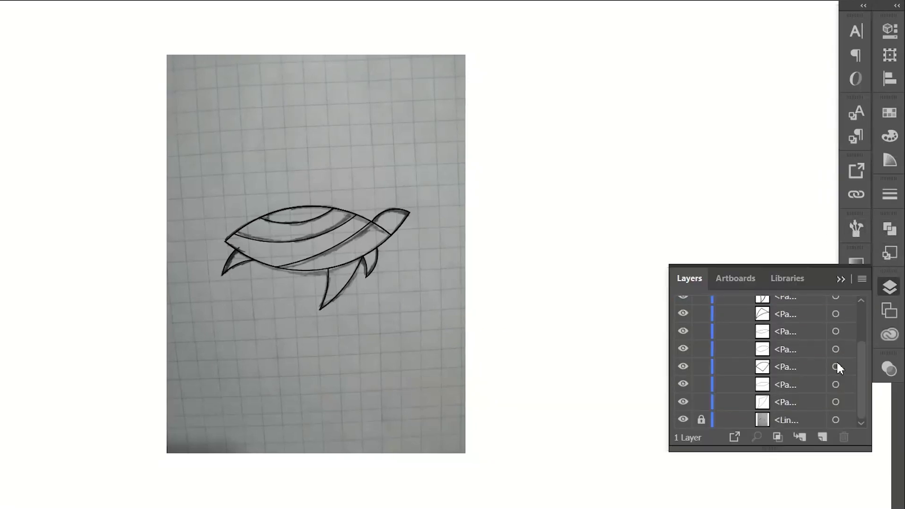
{"action": "left_click", "coordinate": [683, 420]}
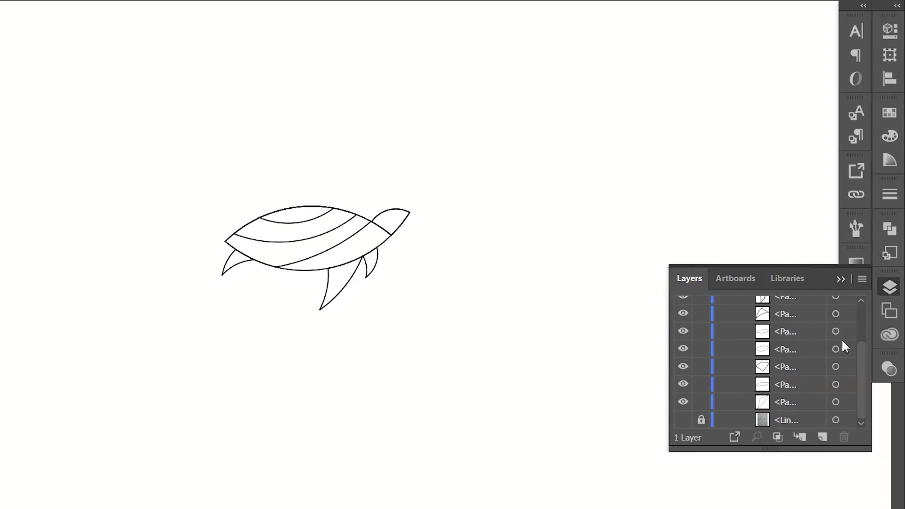
{"action": "left_click", "coordinate": [890, 287]}
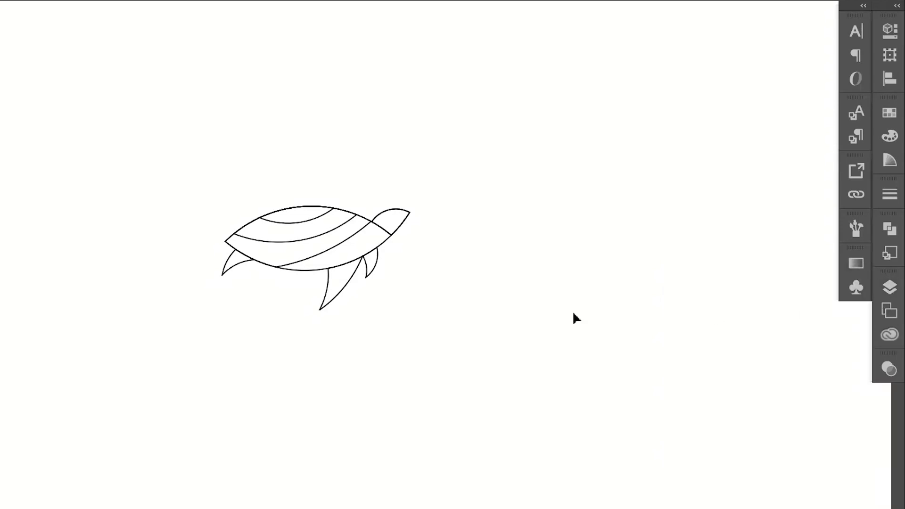
Unite the turtle's head with the lower shell band using Pathfinder.
{"action": "key", "text": "z"}
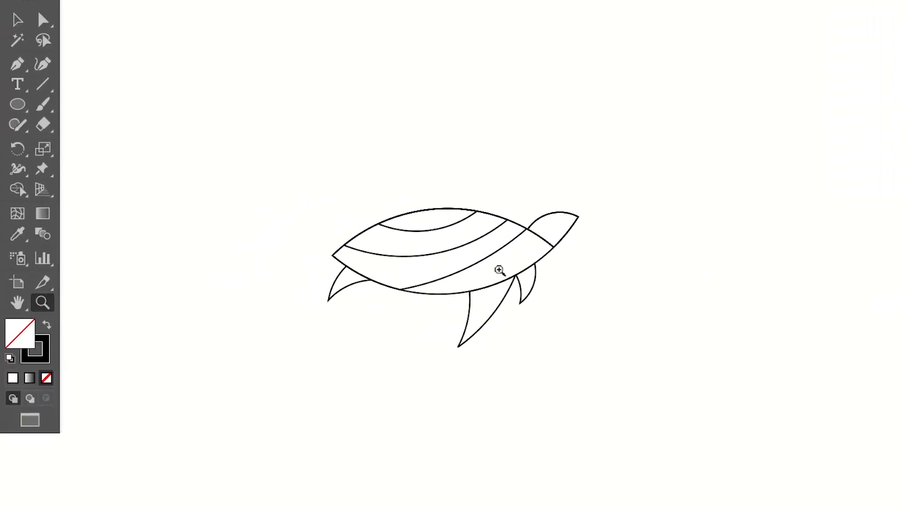
{"action": "left_click", "coordinate": [499, 270]}
{"action": "left_click", "coordinate": [499, 269]}
{"action": "left_click", "coordinate": [529, 261], "text": "alt"}
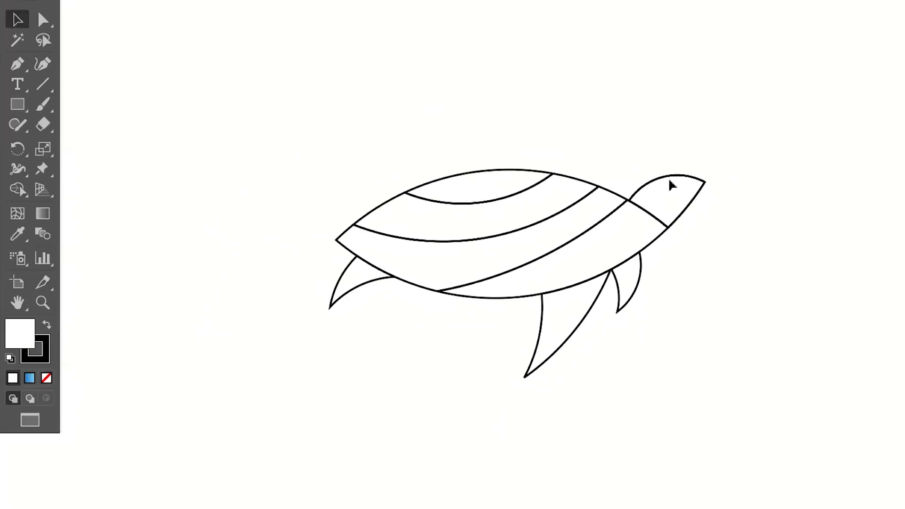
{"action": "left_click", "coordinate": [669, 180]}
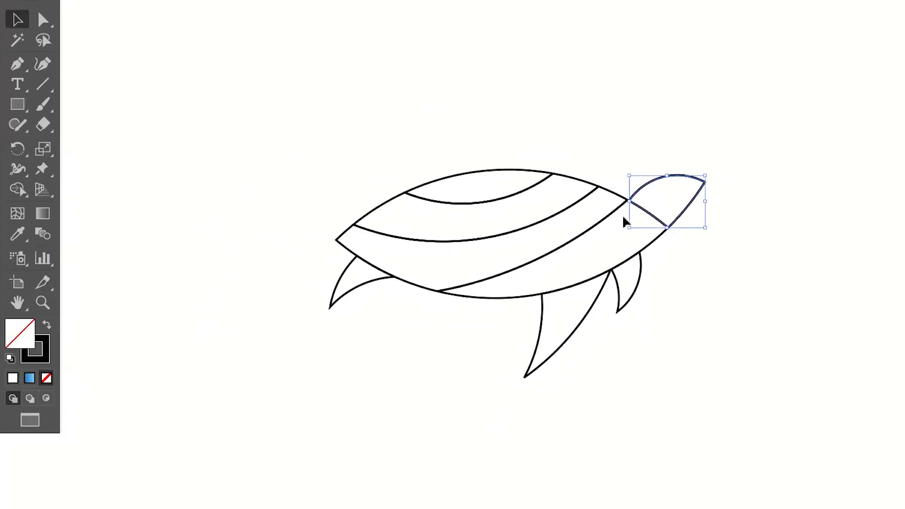
{"action": "left_click", "coordinate": [614, 270], "text": "shift"}
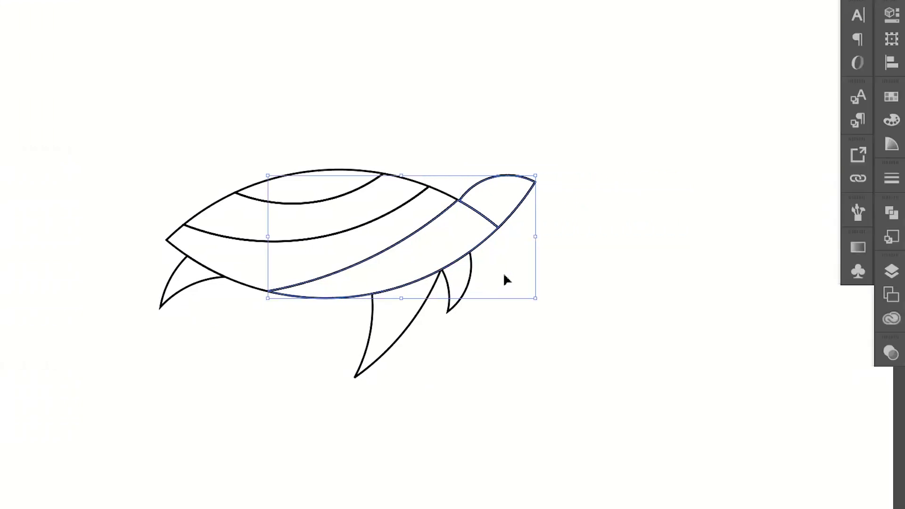
{"action": "left_click", "coordinate": [891, 213]}
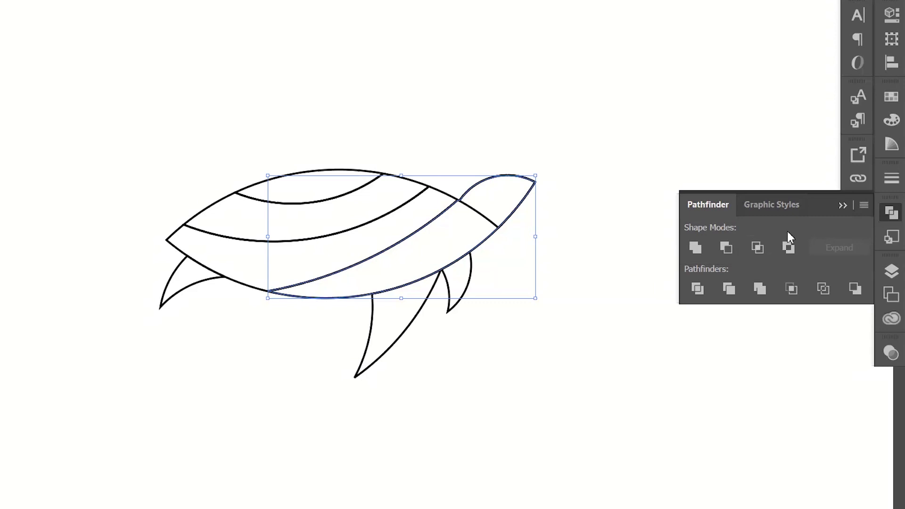
{"action": "left_click", "coordinate": [897, 213]}
Pull the spare head wedge away from the turtle and delete it.
{"action": "left_click", "coordinate": [520, 222]}
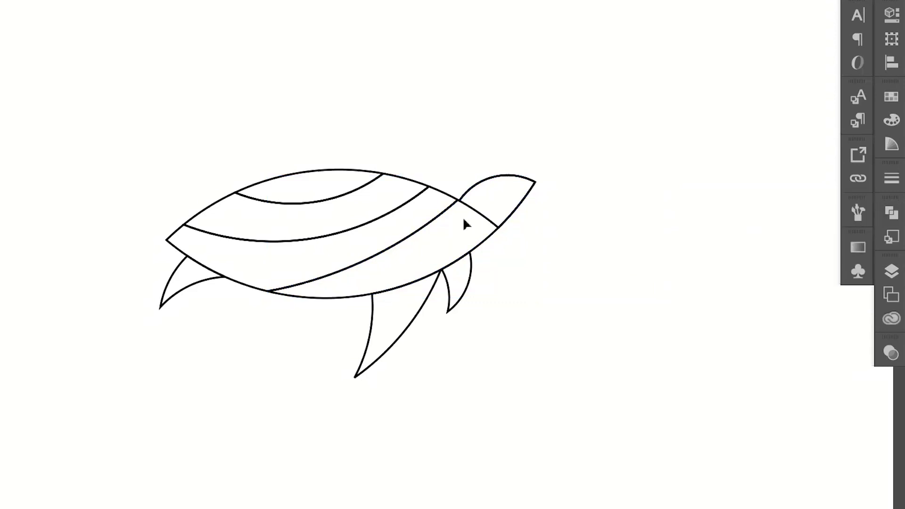
{"action": "left_click", "coordinate": [482, 217]}
{"action": "left_click_drag", "start_coordinate": [481, 216], "coordinate": [583, 196]}
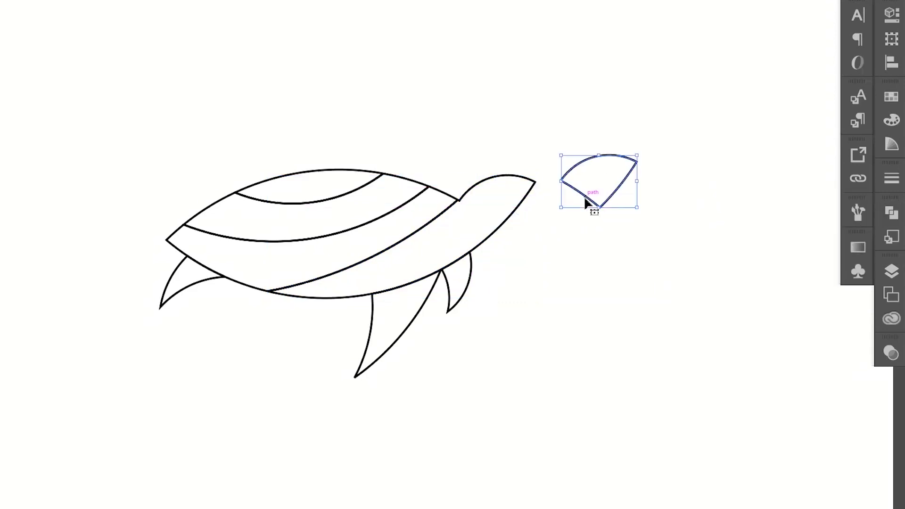
{"action": "left_click", "coordinate": [583, 221]}
{"action": "left_click", "coordinate": [619, 184]}
{"action": "key", "text": "Delete"}
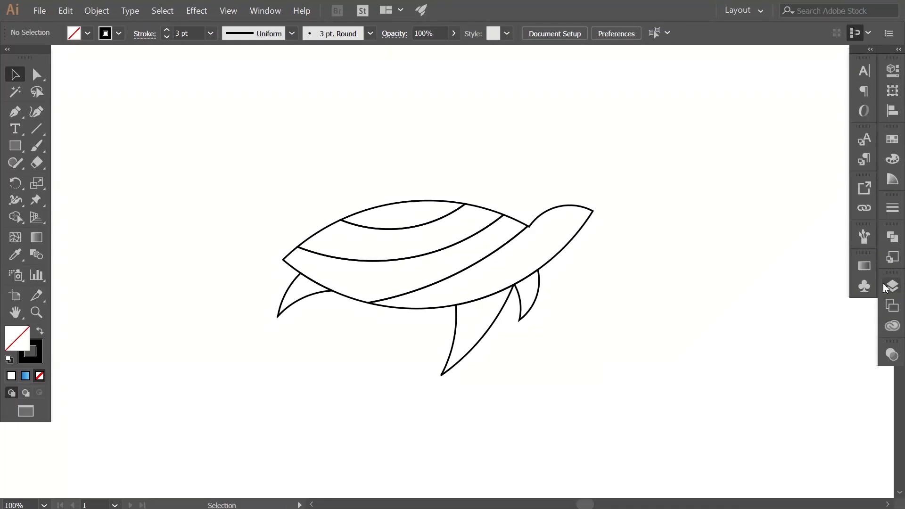
Turn on Layer 2 to reveal the three gradient swatches above the turtle.
{"action": "left_click", "coordinate": [891, 271]}
{"action": "left_click", "coordinate": [719, 301]}
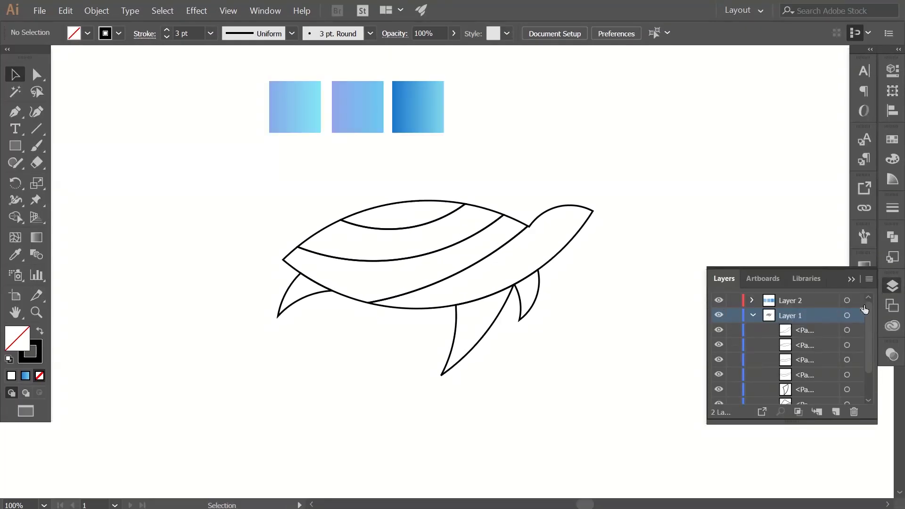
{"action": "left_click", "coordinate": [893, 284]}
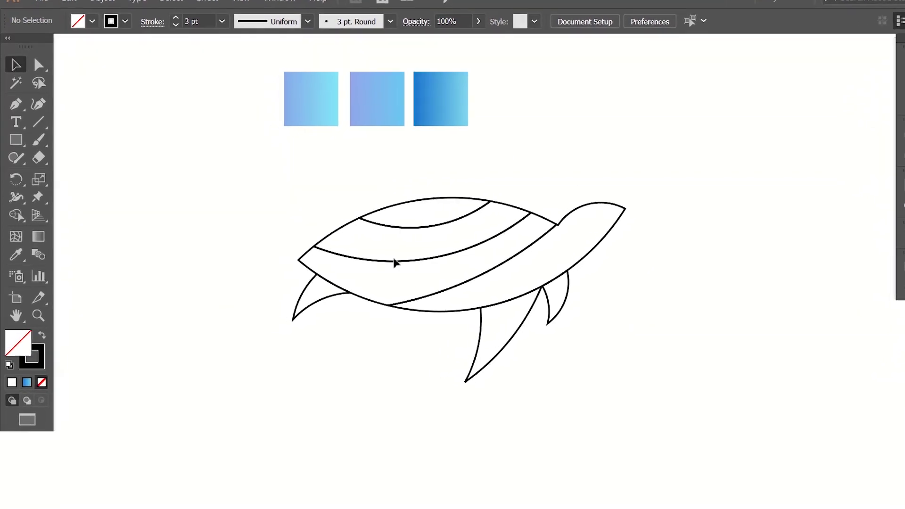
{"action": "left_click", "coordinate": [460, 226]}
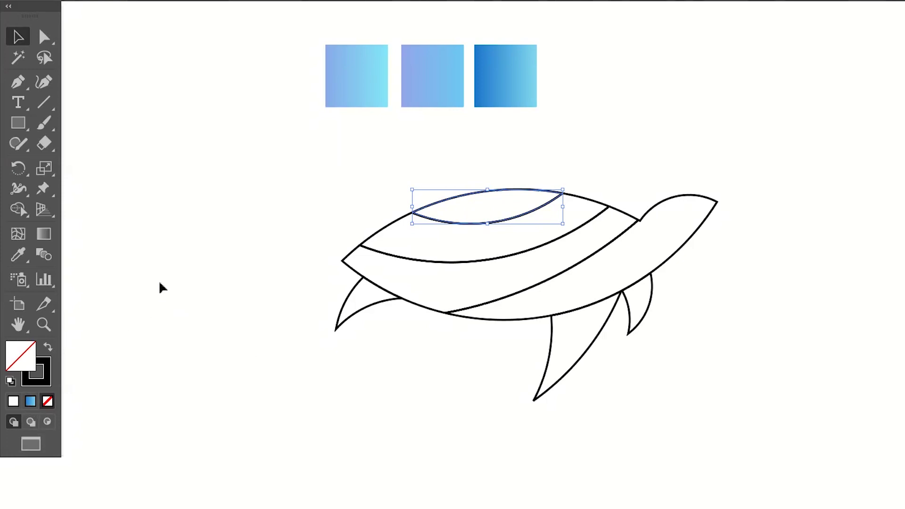
Fill the top shell band with the first swatch's gradient, angled along the band.
{"action": "left_click", "coordinate": [17, 254]}
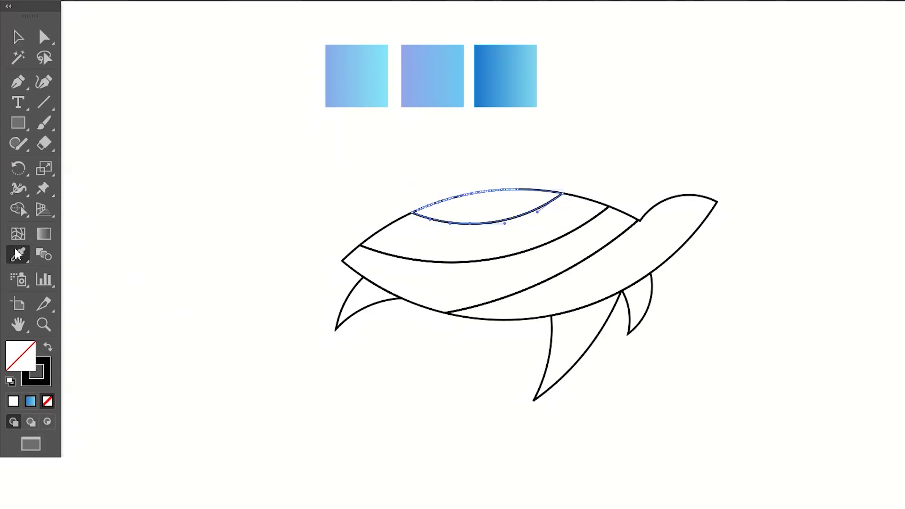
{"action": "left_click", "coordinate": [351, 86]}
{"action": "key", "text": "g"}
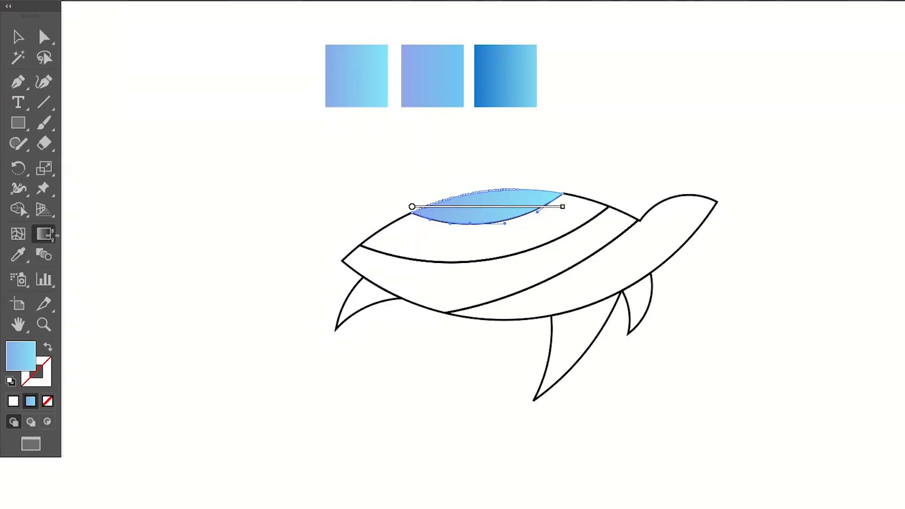
{"action": "mouse_move", "coordinate": [417, 217]}
{"action": "left_mouse_down"}
{"action": "mouse_move", "coordinate": [537, 214]}
{"action": "mouse_move", "coordinate": [544, 199]}
{"action": "left_mouse_up"}
{"action": "key", "text": "ctrl"}
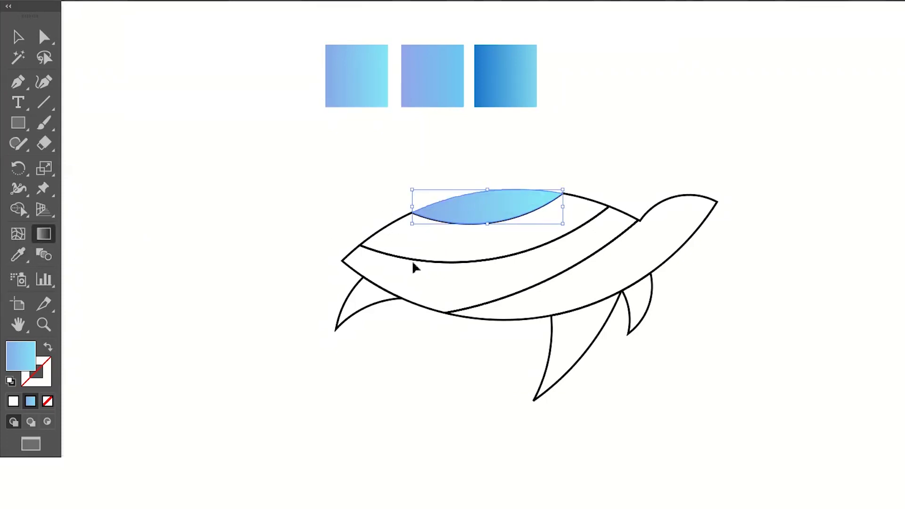
Apply the middle swatch's gradient and angle the top band's gradient up toward the head.
{"action": "left_click", "coordinate": [413, 259], "text": "ctrl"}
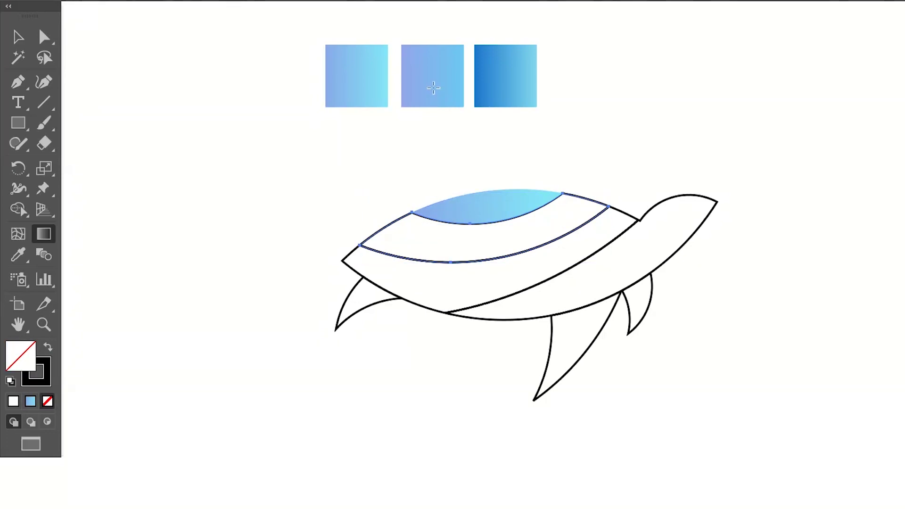
{"action": "left_click", "coordinate": [18, 254]}
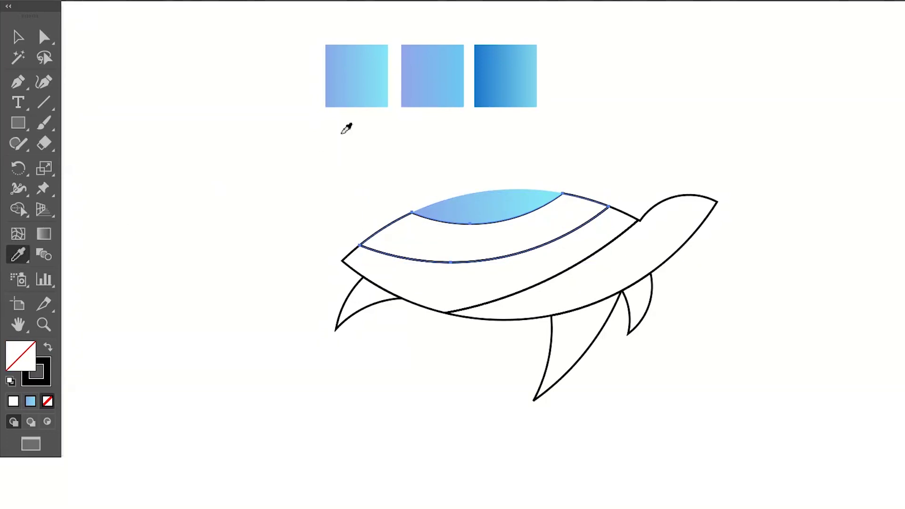
{"action": "left_click", "coordinate": [431, 78]}
{"action": "left_click", "coordinate": [436, 74]}
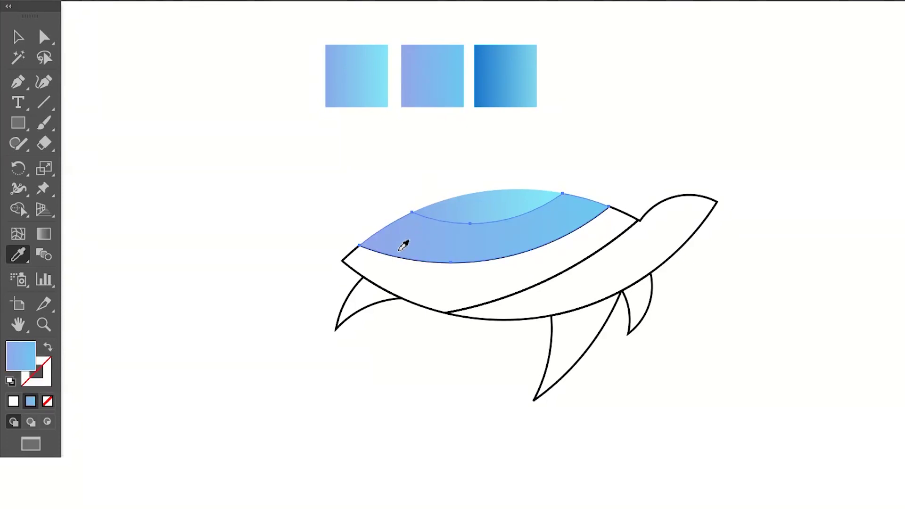
{"action": "left_click", "coordinate": [44, 234]}
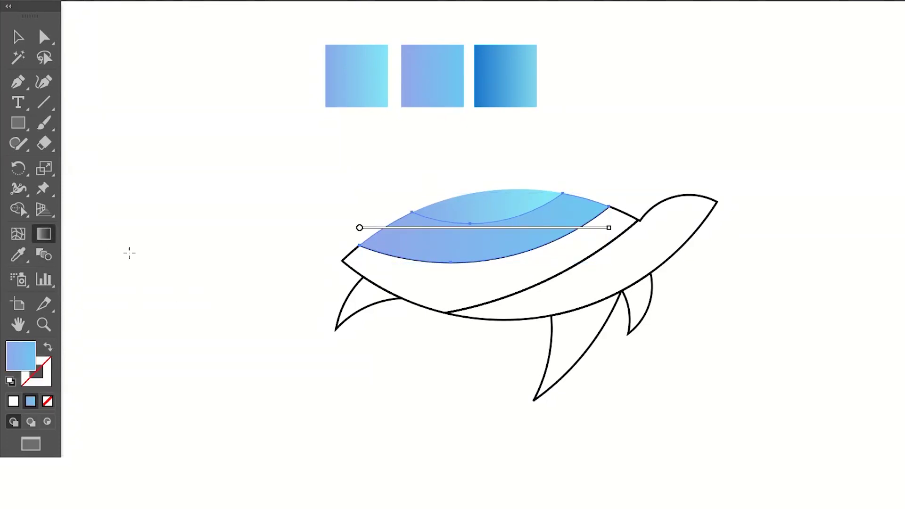
{"action": "left_click_drag", "start_coordinate": [376, 249], "coordinate": [593, 212]}
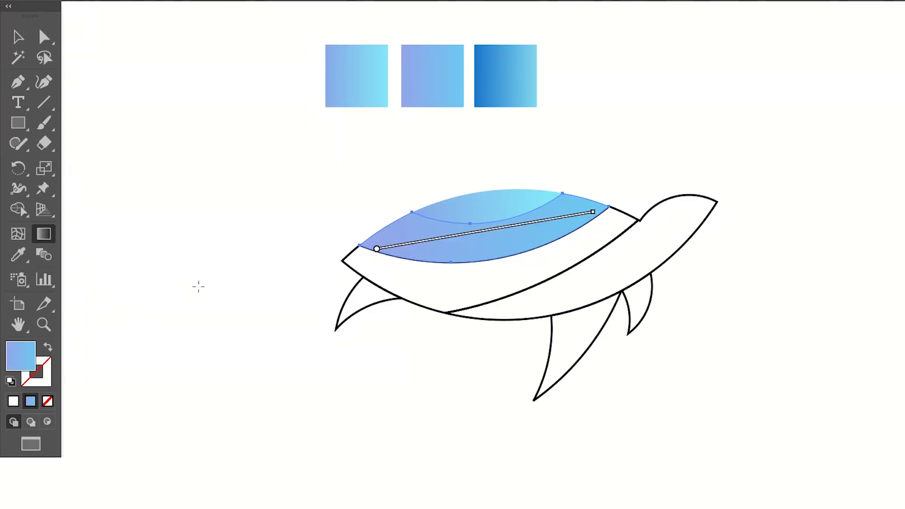
Give the middle shell band the first square's gradient, angled diagonally upward.
{"action": "left_click", "coordinate": [428, 309], "text": "ctrl"}
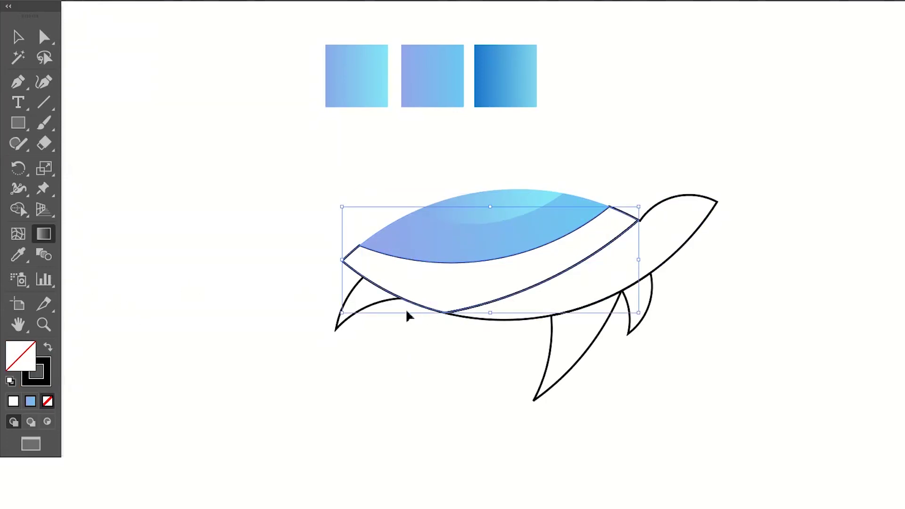
{"action": "left_click", "coordinate": [27, 257]}
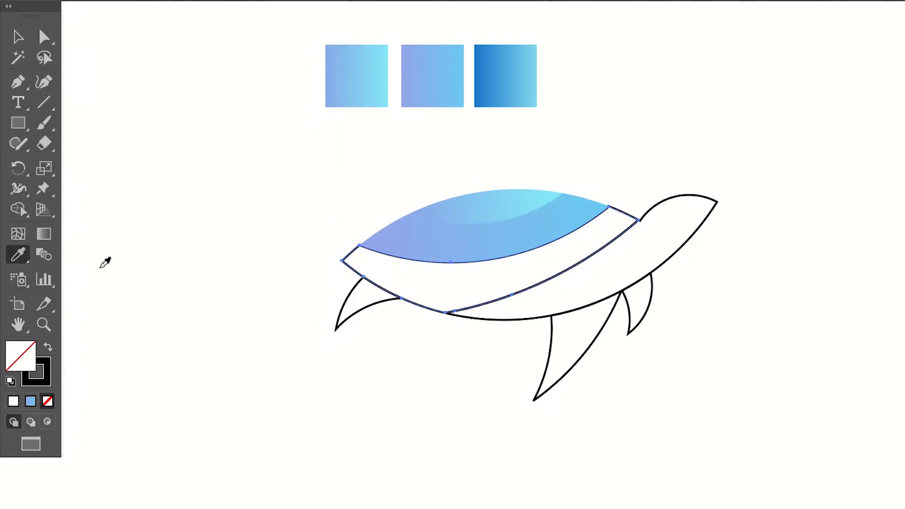
{"action": "left_click", "coordinate": [376, 91]}
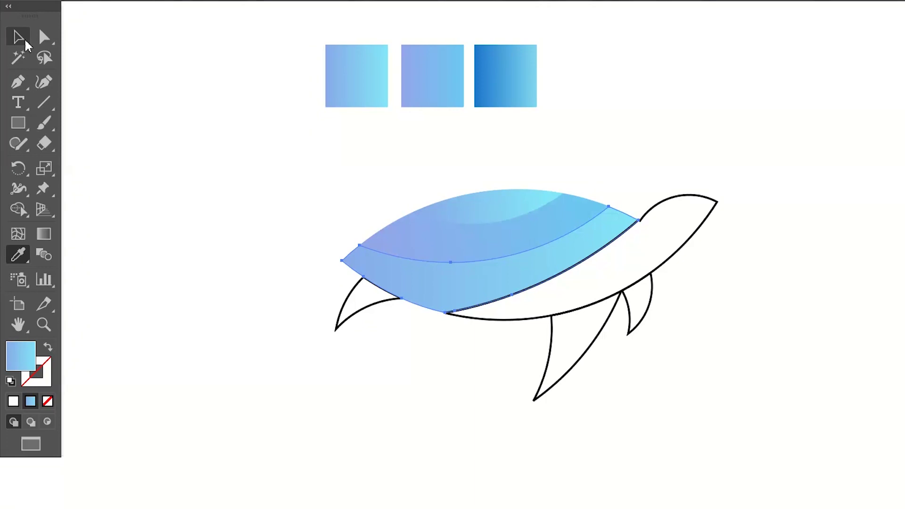
{"action": "left_click", "coordinate": [43, 234]}
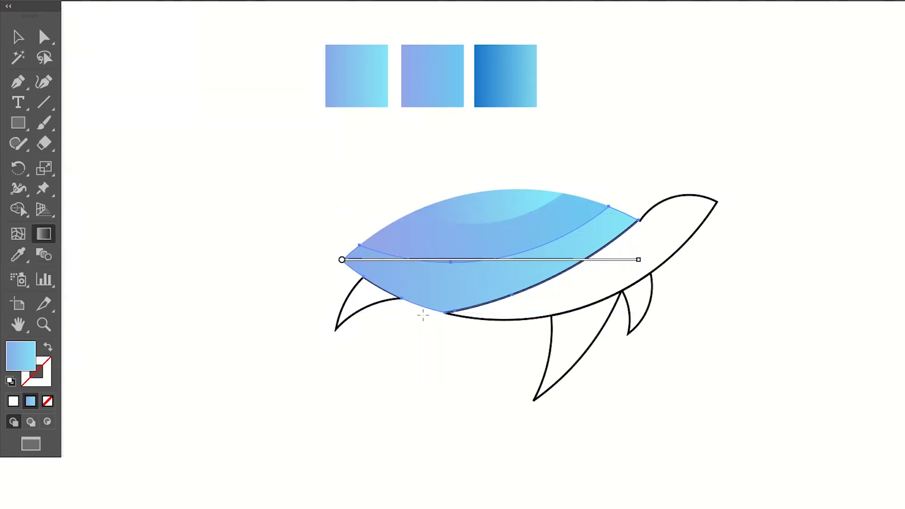
{"action": "left_click_drag", "start_coordinate": [400, 281], "coordinate": [602, 215]}
{"action": "key", "text": "v"}
{"action": "left_click", "coordinate": [266, 268]}
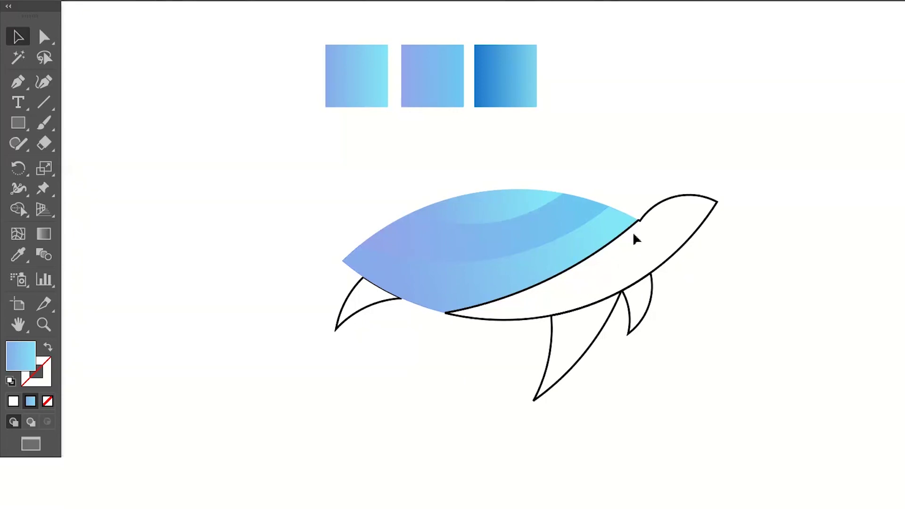
{"action": "left_click", "coordinate": [642, 219]}
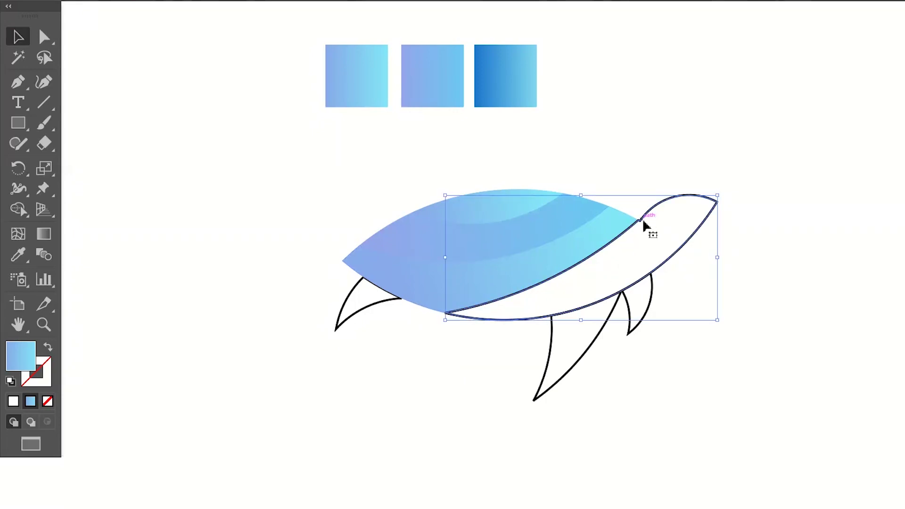
Fill the body with the third square's gradient, lower left to head tip, midpoint shifted lower left.
{"action": "left_click", "coordinate": [18, 262]}
{"action": "left_click", "coordinate": [509, 90]}
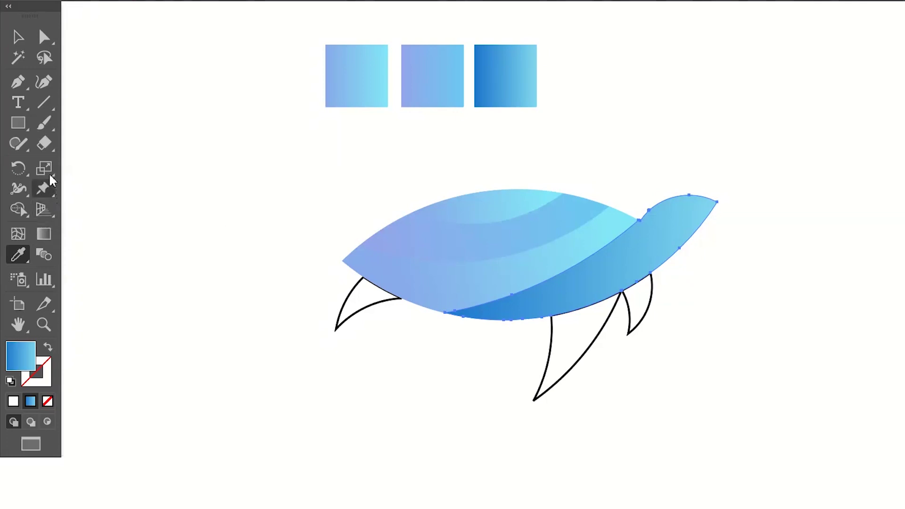
{"action": "left_click", "coordinate": [44, 235]}
{"action": "left_click_drag", "start_coordinate": [486, 325], "coordinate": [682, 224]}
{"action": "left_click_drag", "start_coordinate": [459, 330], "coordinate": [713, 214]}
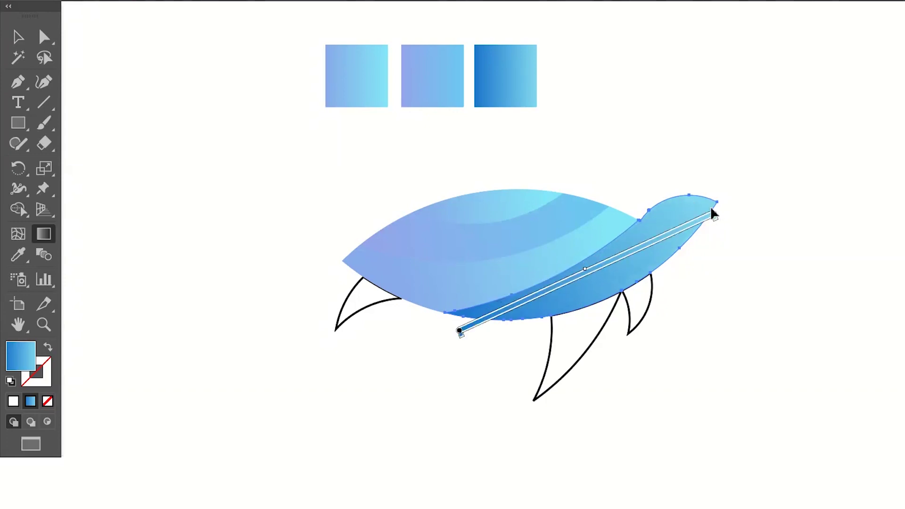
{"action": "mouse_move", "coordinate": [584, 269]}
{"action": "left_mouse_down"}
{"action": "mouse_move", "coordinate": [580, 281]}
{"action": "mouse_move", "coordinate": [542, 295]}
{"action": "left_mouse_up"}
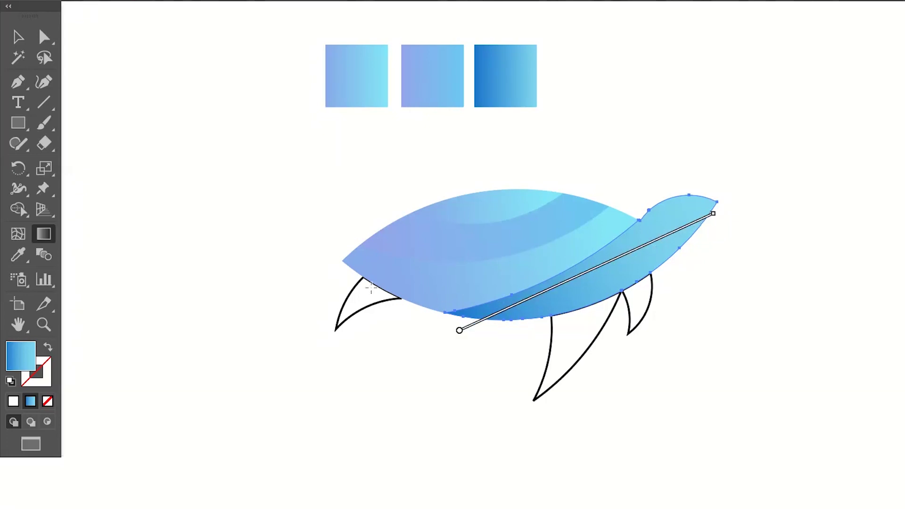
{"action": "left_click", "coordinate": [18, 37]}
{"action": "left_click", "coordinate": [164, 188]}
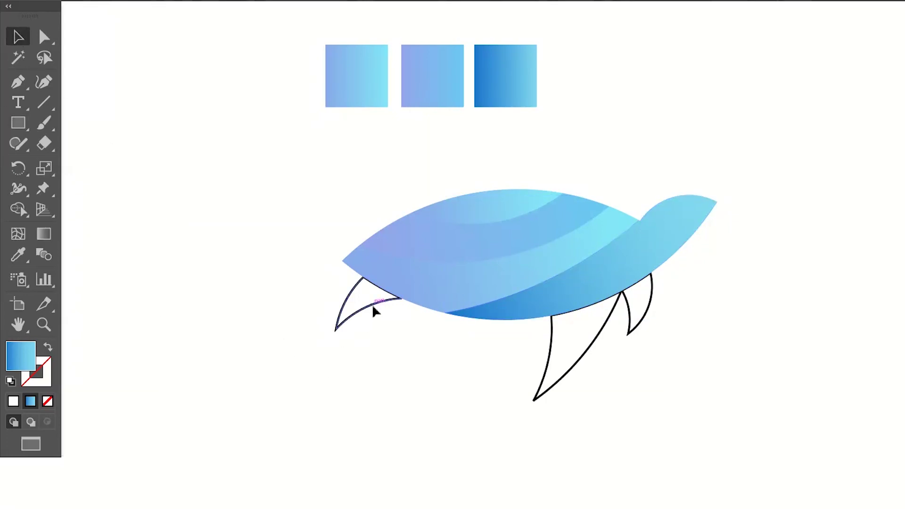
Fill the left fin with the third square's gradient, angled diagonally across it.
{"action": "left_click", "coordinate": [22, 258]}
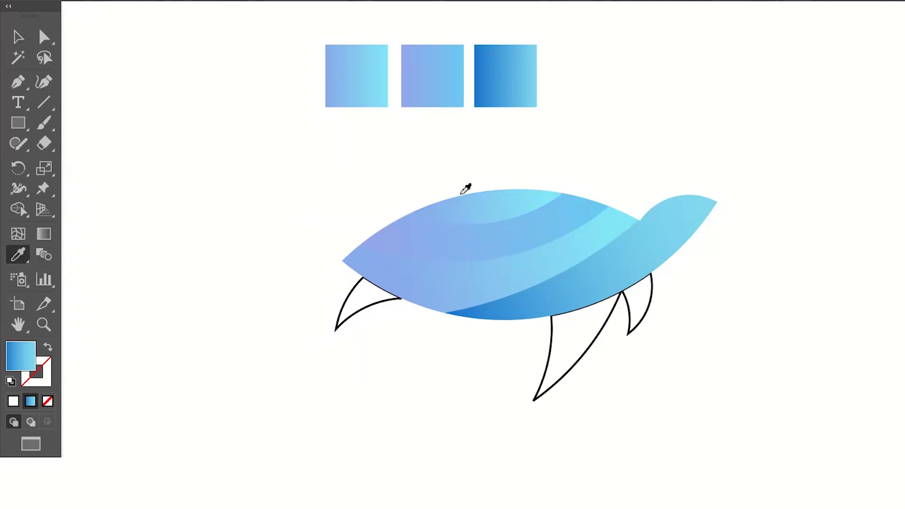
{"action": "left_click", "coordinate": [349, 296], "text": "ctrl"}
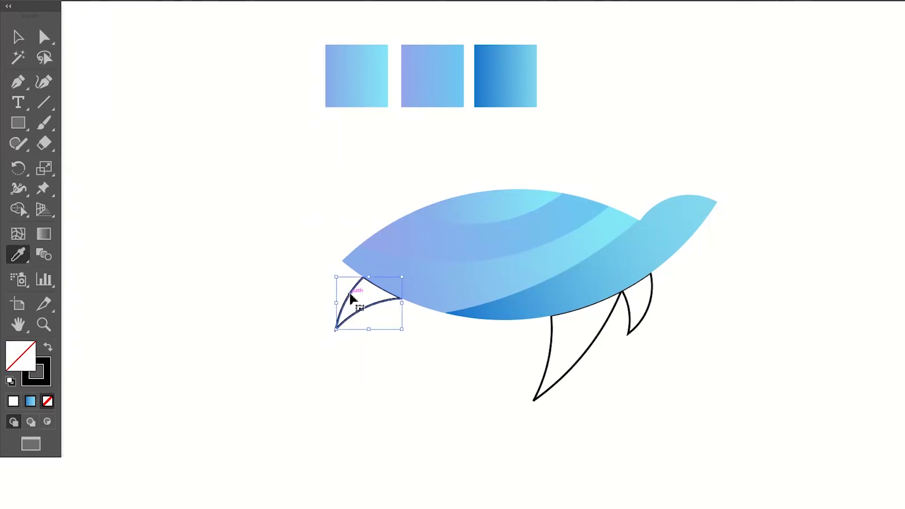
{"action": "left_click", "coordinate": [503, 78]}
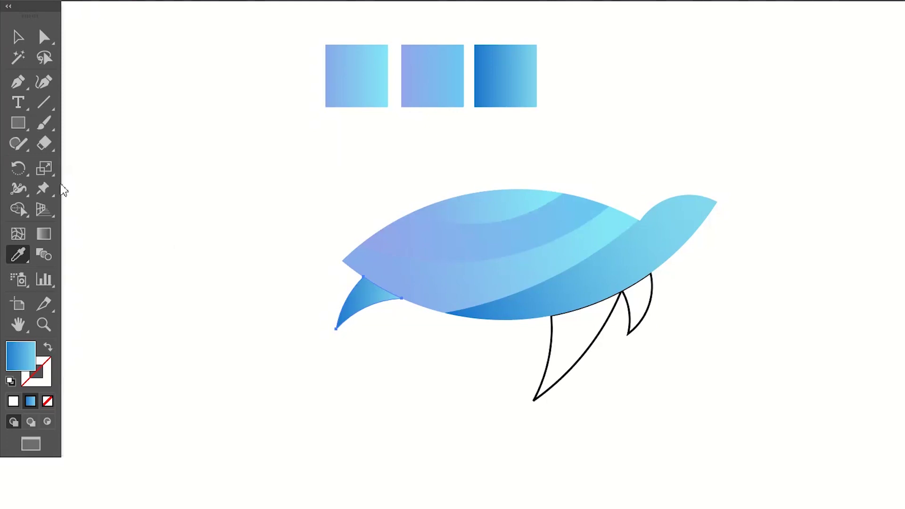
{"action": "left_click", "coordinate": [44, 234]}
{"action": "left_click_drag", "start_coordinate": [379, 282], "coordinate": [360, 297]}
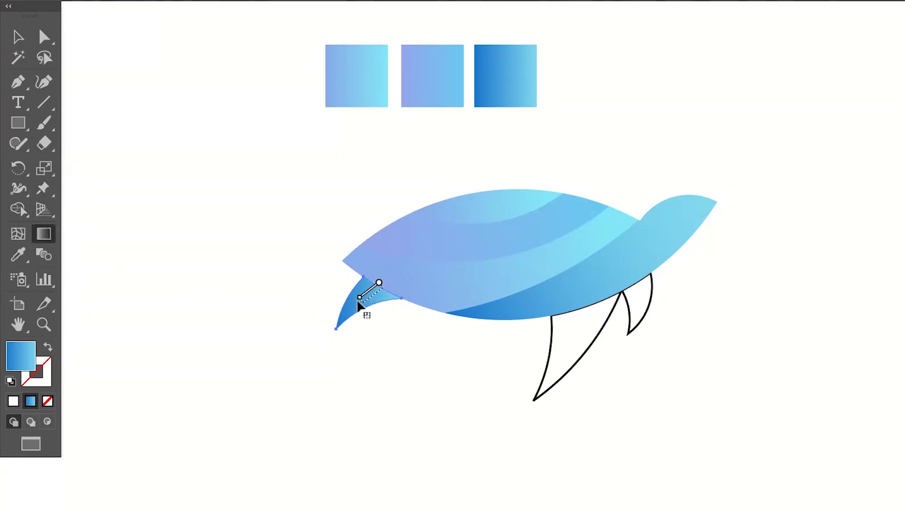
Fill the lower flipper with the third square's gradient, running from body down to tip.
{"action": "left_click", "coordinate": [552, 351], "text": "ctrl"}
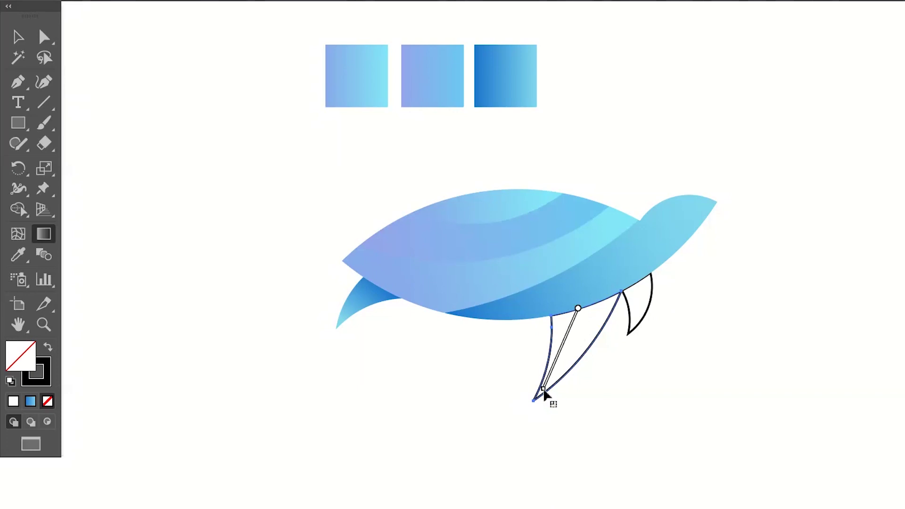
{"action": "left_click", "coordinate": [19, 253]}
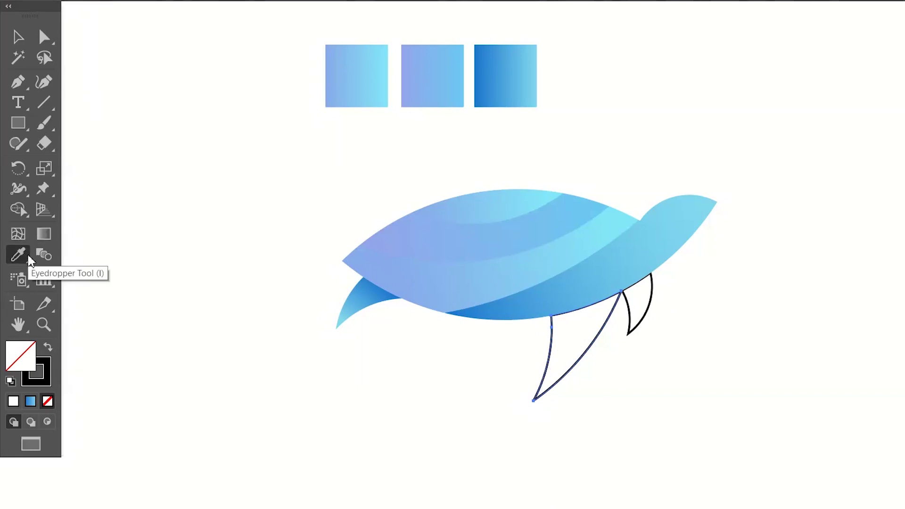
{"action": "left_click", "coordinate": [505, 88]}
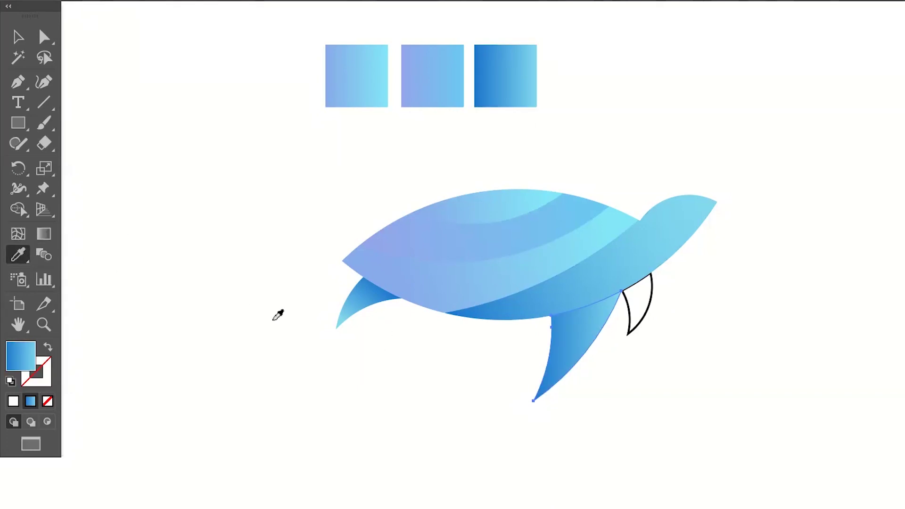
{"action": "left_click", "coordinate": [52, 243]}
{"action": "mouse_move", "coordinate": [588, 300]}
{"action": "left_mouse_down"}
{"action": "mouse_move", "coordinate": [592, 351]}
{"action": "mouse_move", "coordinate": [539, 394]}
{"action": "left_mouse_up"}
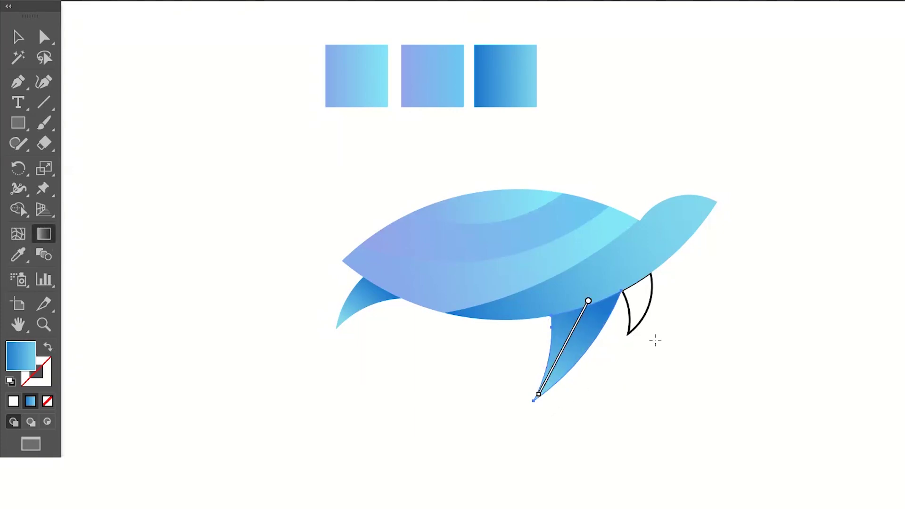
{"action": "left_click", "coordinate": [19, 37]}
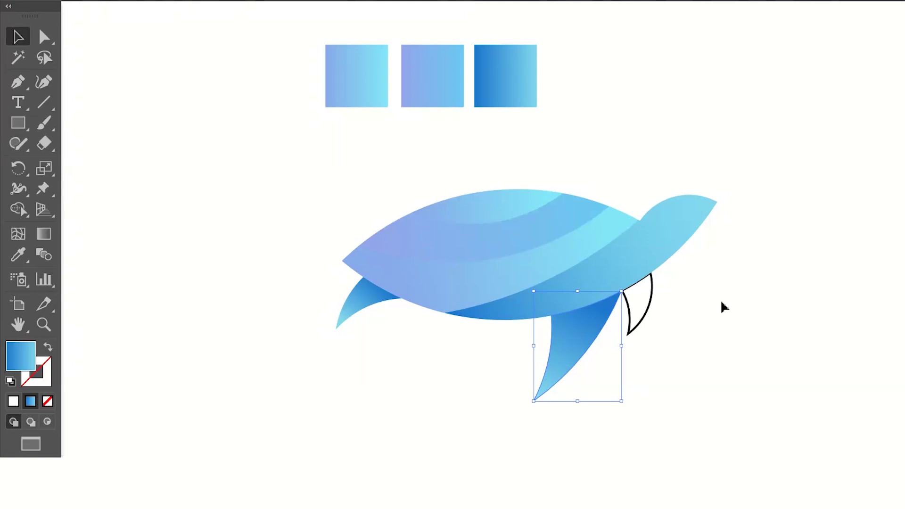
Fill the small rear flipper with the third square's gradient, running top to bottom.
{"action": "left_click", "coordinate": [644, 315]}
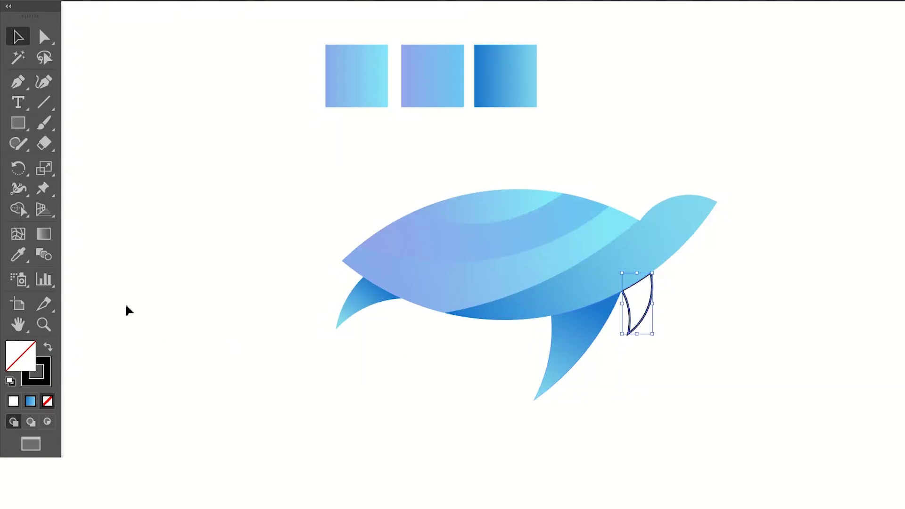
{"action": "left_click", "coordinate": [18, 255]}
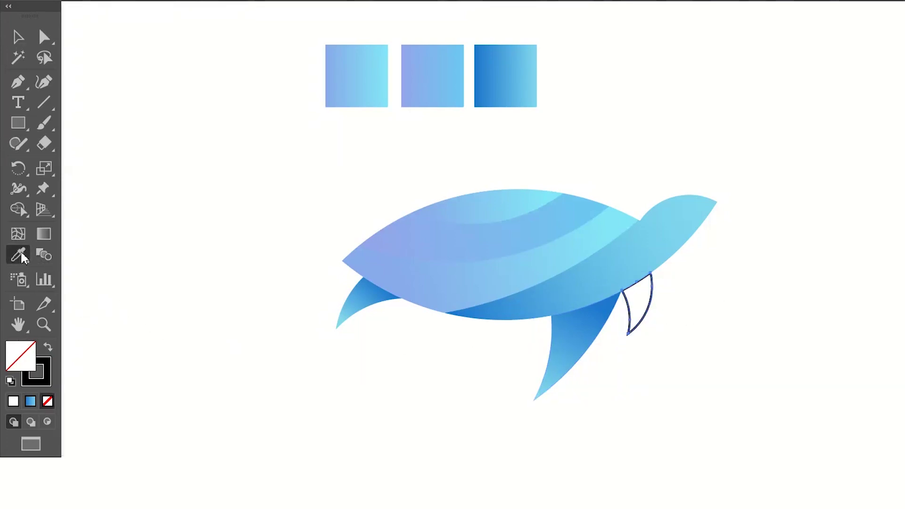
{"action": "left_click", "coordinate": [511, 75]}
{"action": "left_click", "coordinate": [19, 37]}
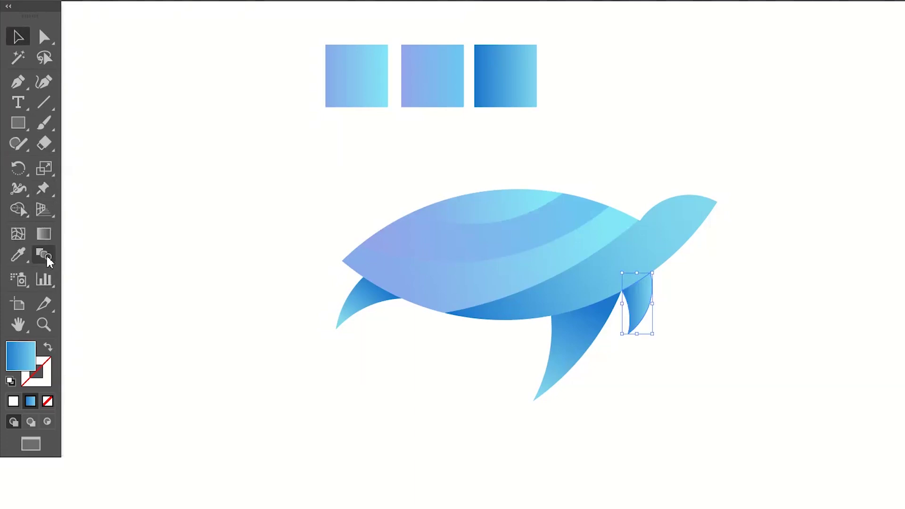
{"action": "key", "text": "g"}
{"action": "left_click_drag", "start_coordinate": [640, 329], "coordinate": [634, 330]}
{"action": "left_click", "coordinate": [18, 38]}
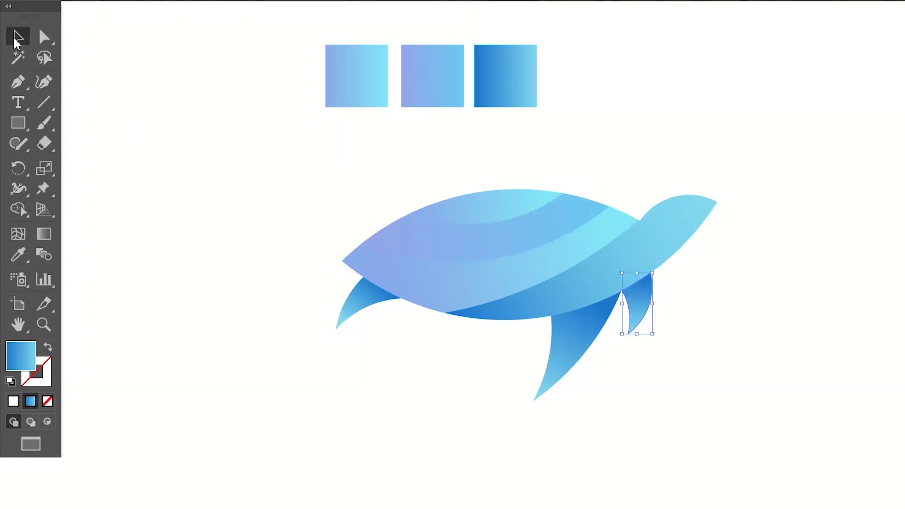
{"action": "left_click", "coordinate": [231, 186]}
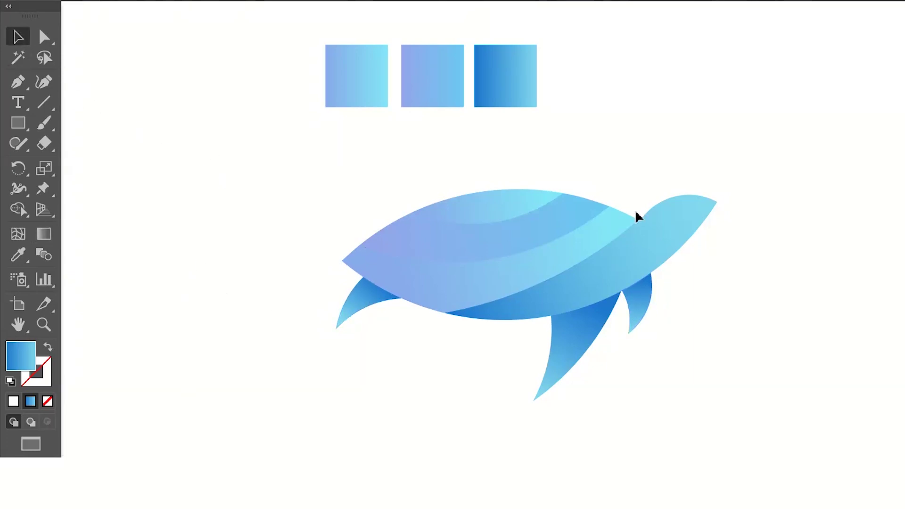